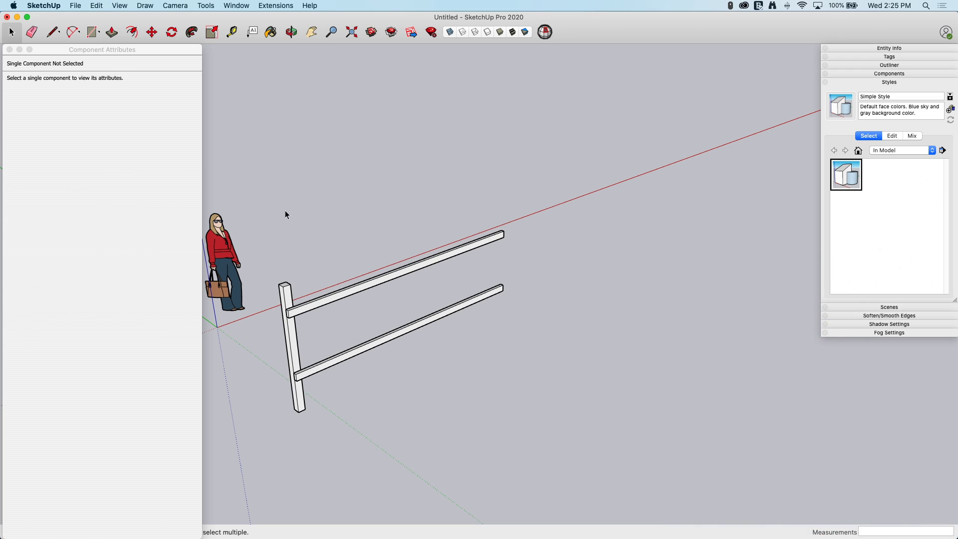
- Select the fence component to show its attributes together with those of its beams and post
mouse_move(321, 228)
middle_down()
mouse_move(318, 238)
mouse_move(313, 220)
mouse_move(336, 205)
mouse_move(335, 232)
mouse_move(395, 222)
middle_up()
scroll(336, 205, up, 3)
click(397, 220)
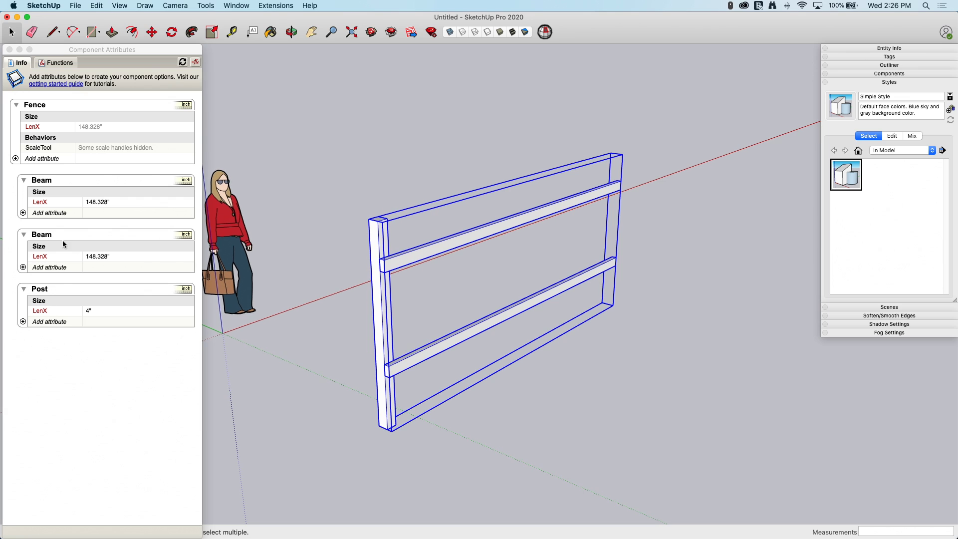
- Examine the post inside the fence component and the attributes of the fence's post and beams
middle_drag(340, 119, 388, 265)
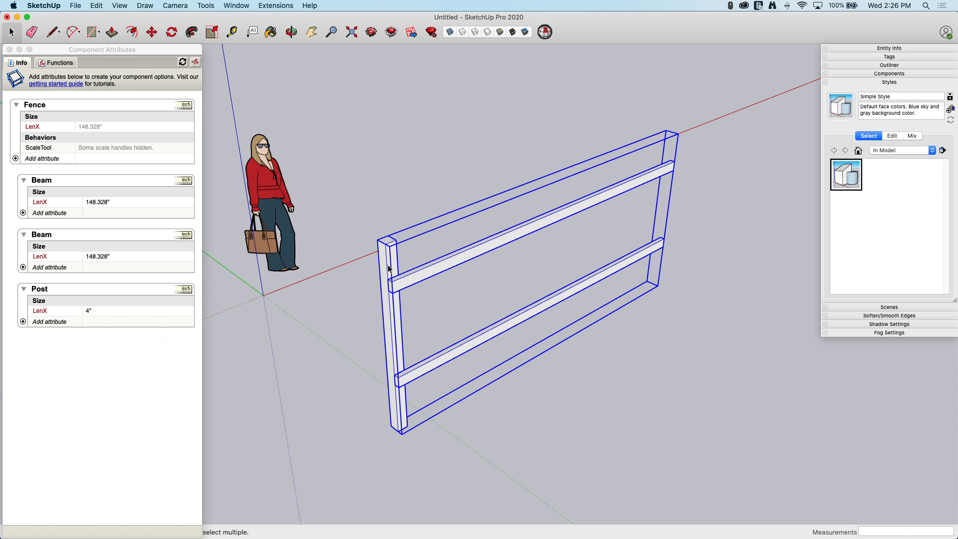
double_click(389, 268)
click(395, 251)
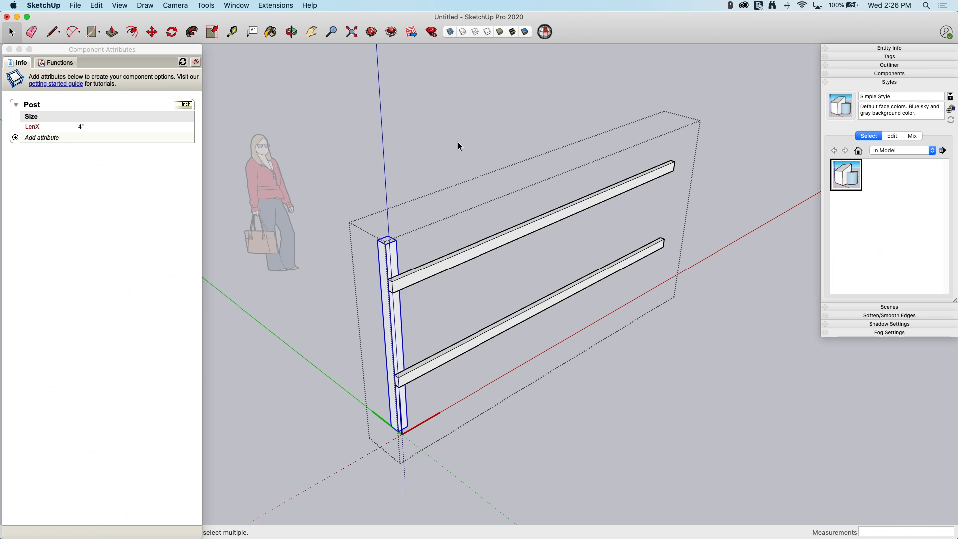
key(Escape)
middle_drag(458, 142, 386, 290)
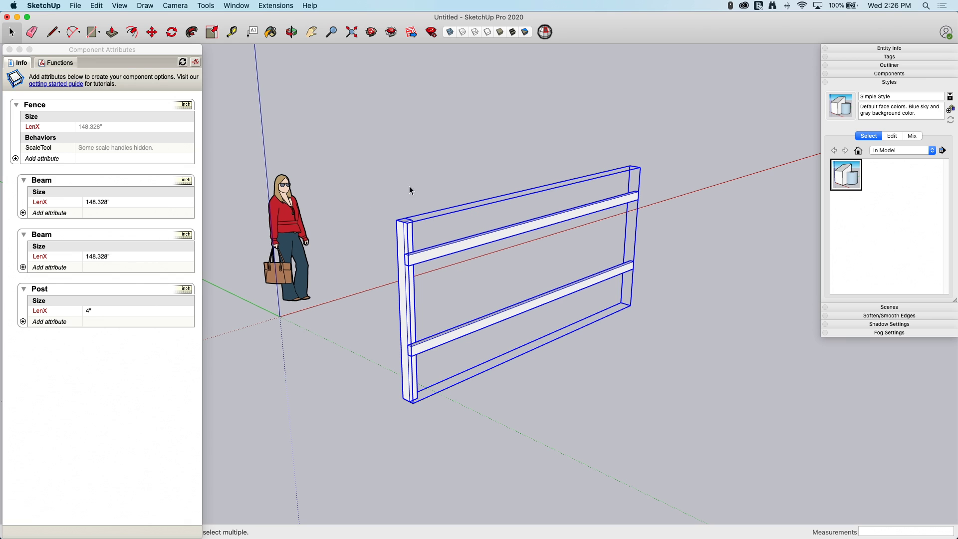
middle_drag(445, 344, 437, 344)
scroll(438, 343, down, 1)
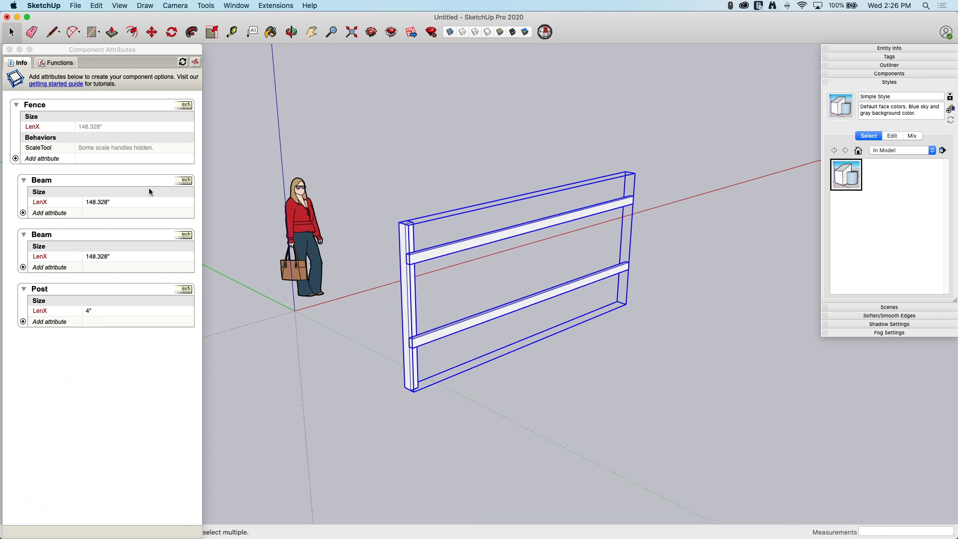
middle_drag(70, 184, 50, 325)
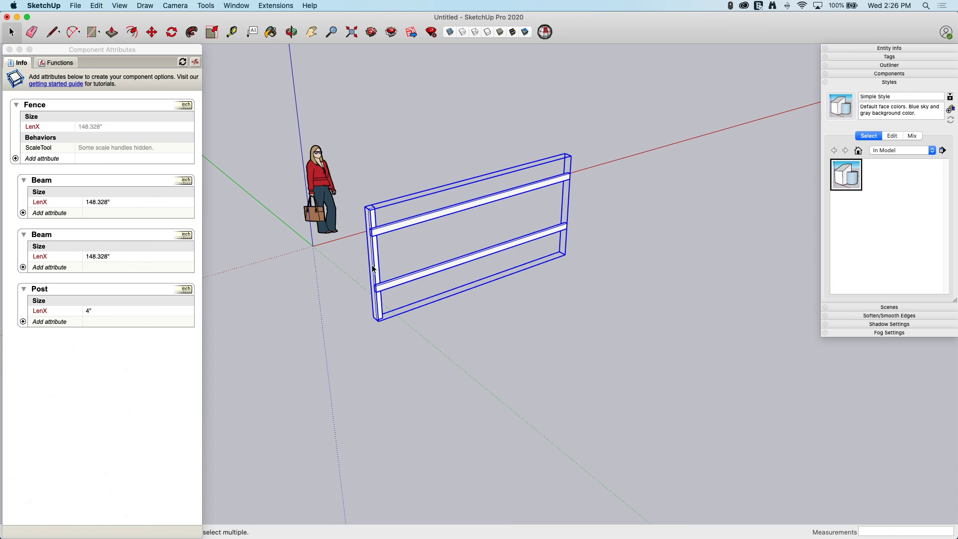
middle_drag(528, 144, 500, 223)
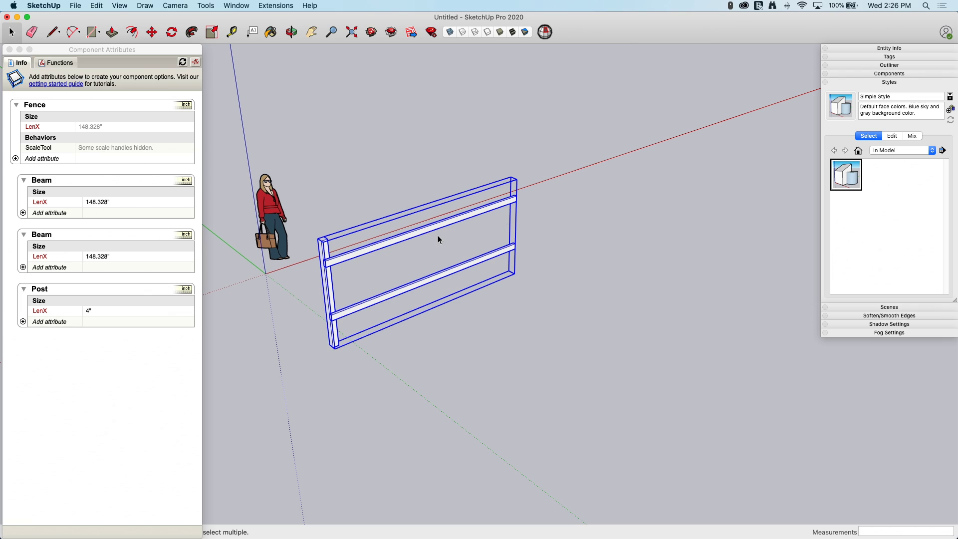
- Scale the fence along the red axis by about 3.32 and collapse the style settings
key(s)
drag(510, 231, 786, 140)
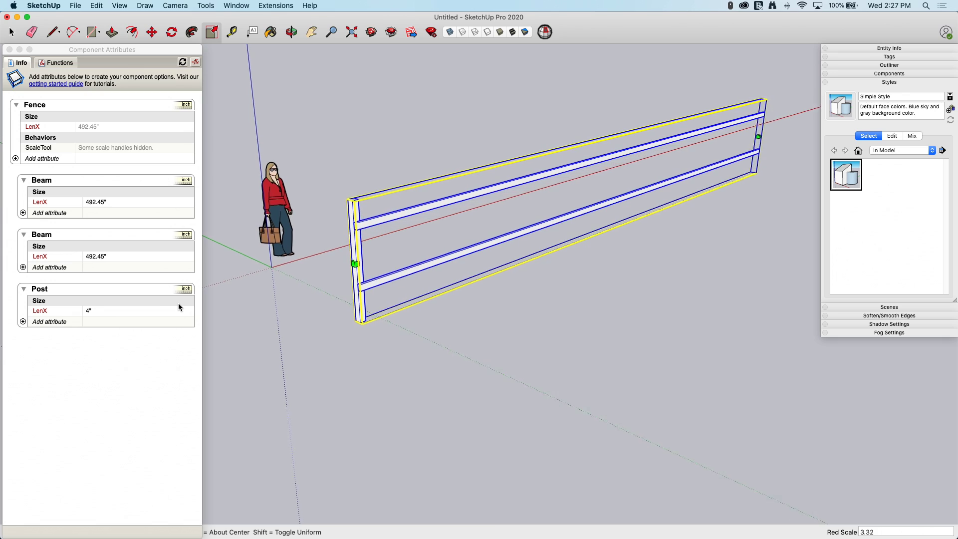
click(896, 82)
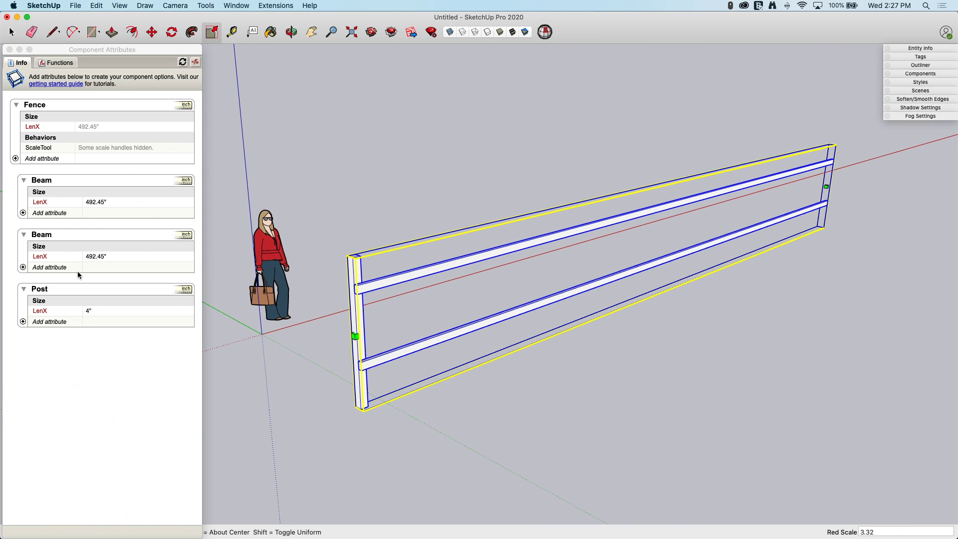
- Add a Copies attribute to the Post with the formula =Fence!LenX/120
click(22, 322)
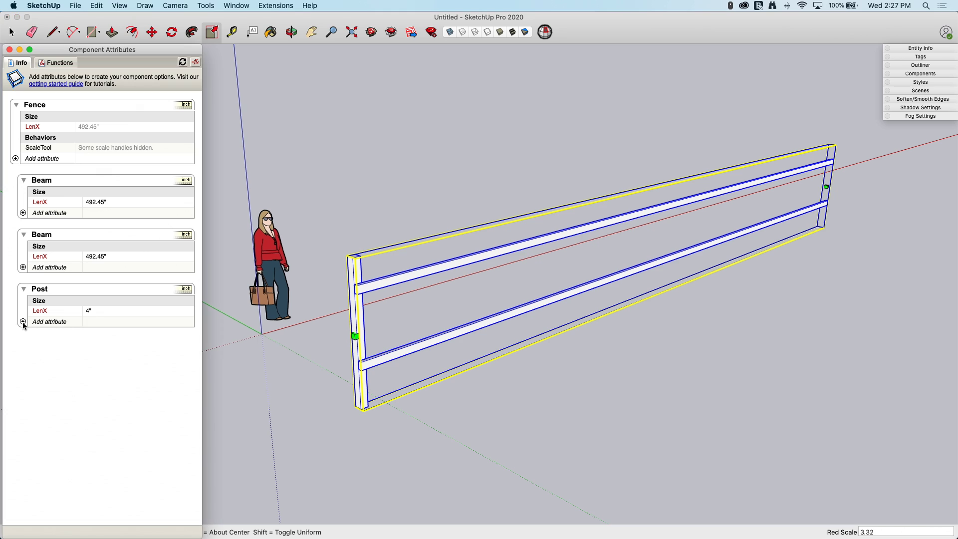
click(22, 322)
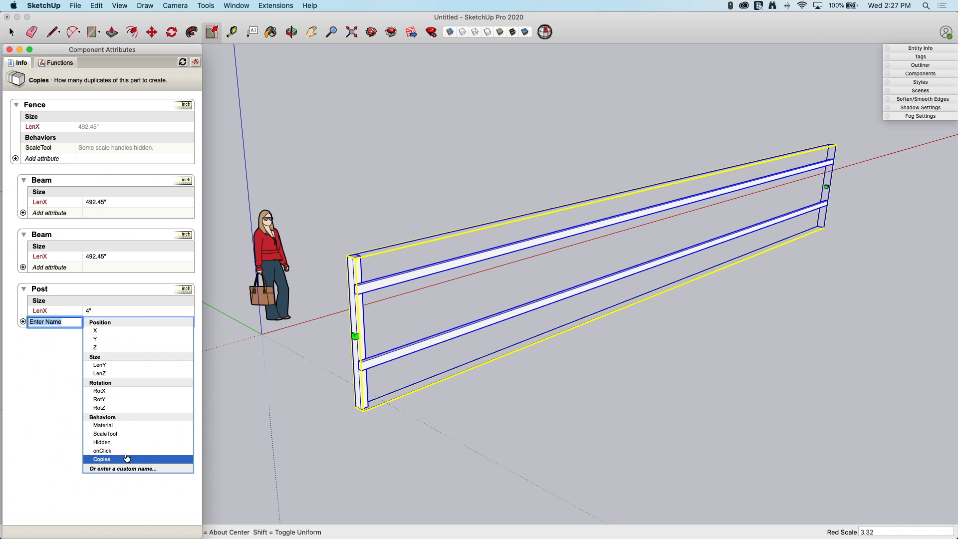
click(103, 459)
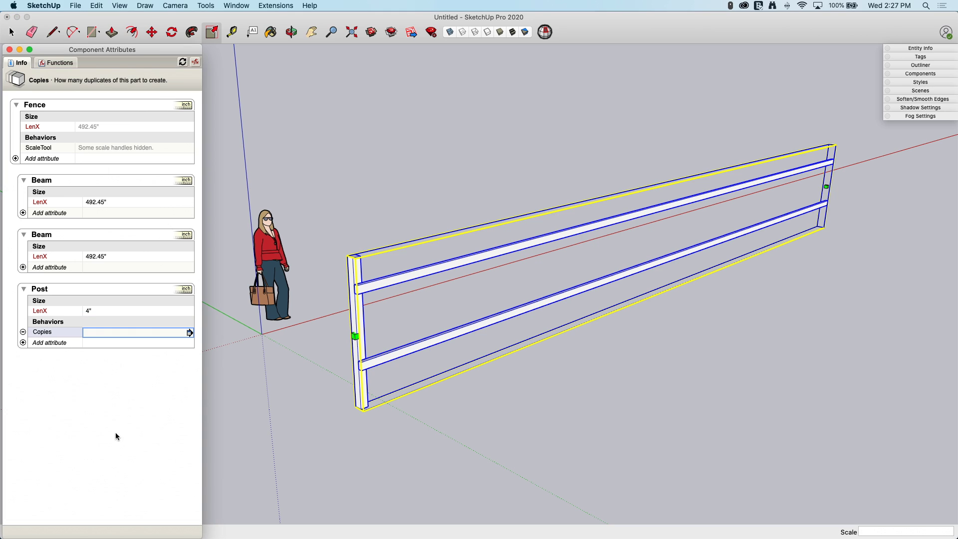
click(103, 332)
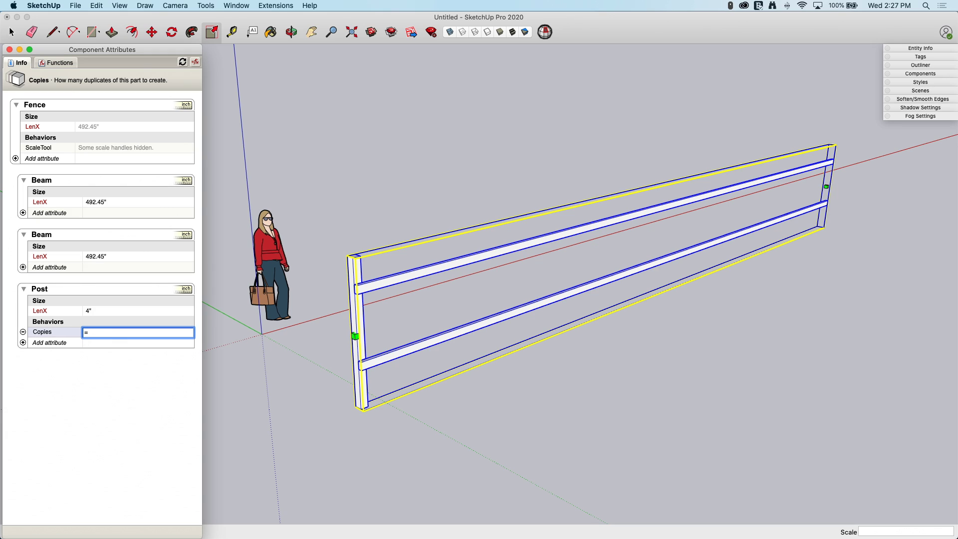
text(=)
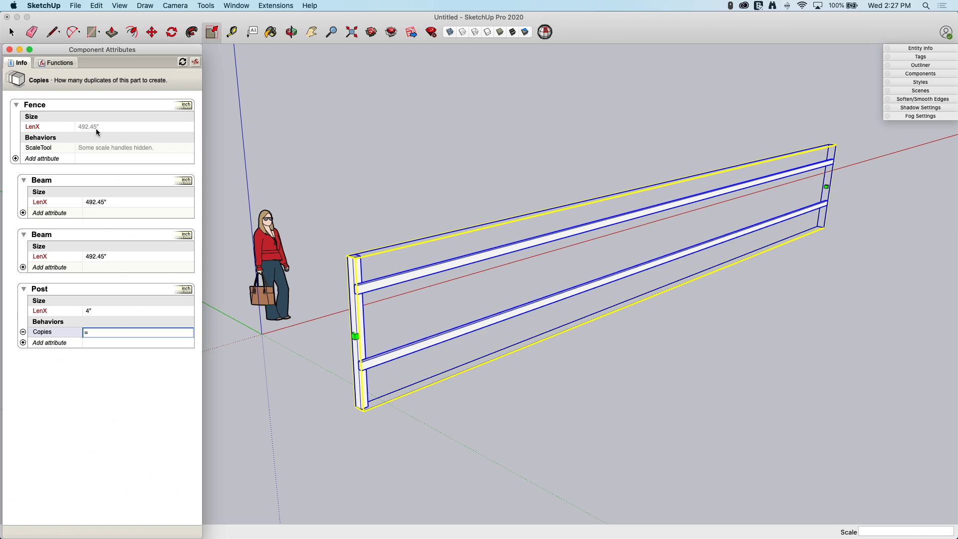
click(96, 128)
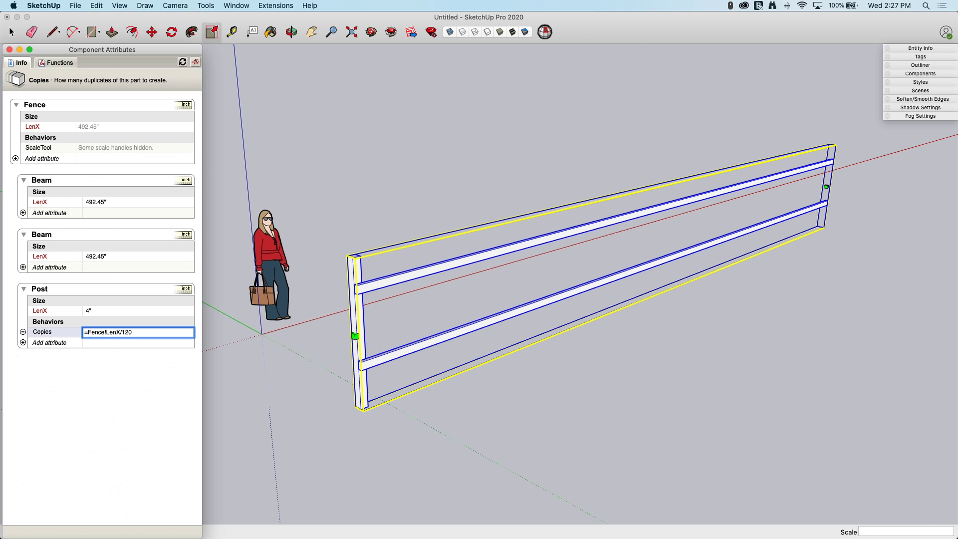
key(Return)
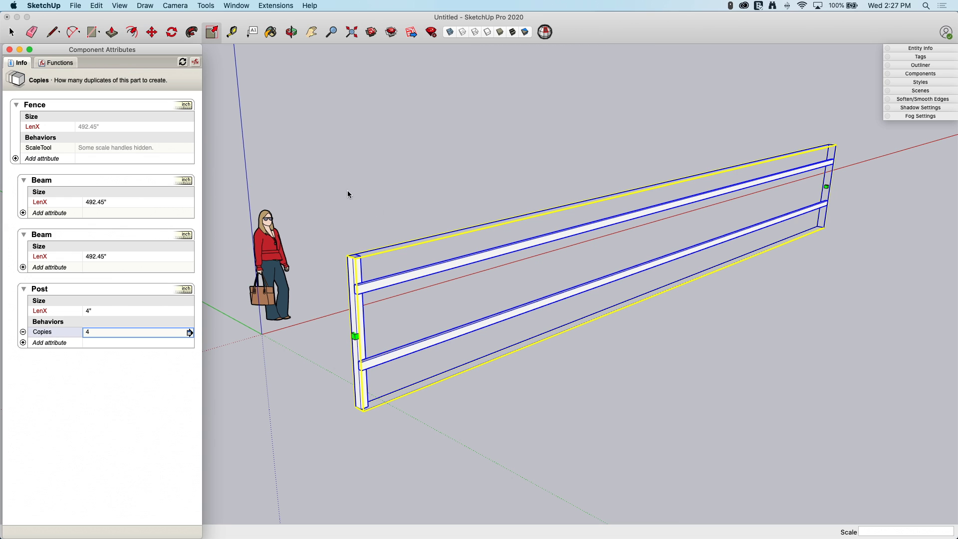
- Examine the Post's Copies formula against the length of the fence from several viewpoints
scroll(356, 330, down, 2)
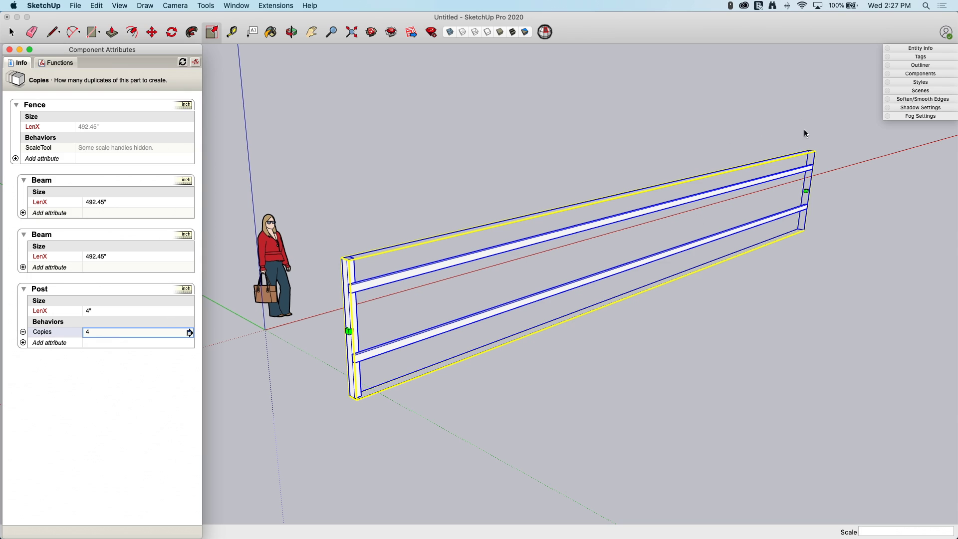
click(157, 331)
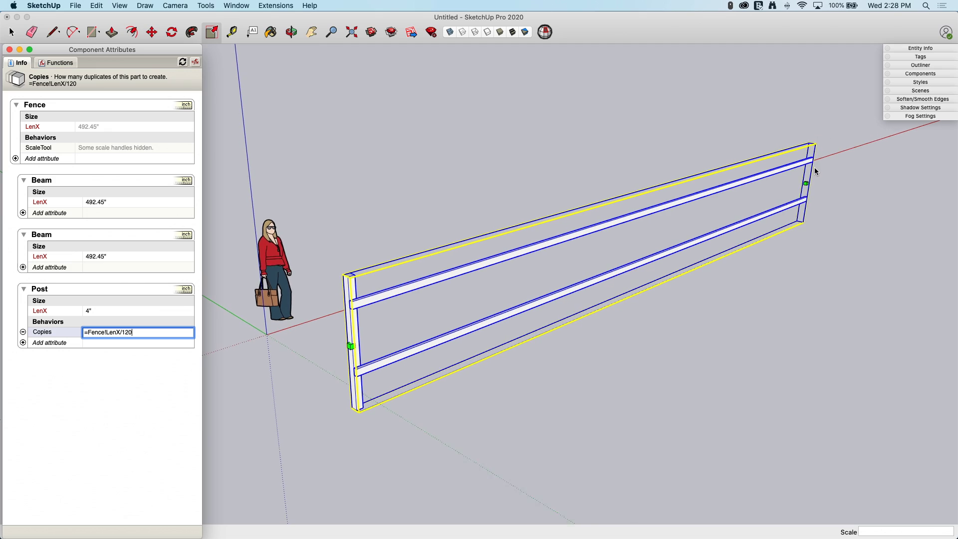
middle_drag(814, 168, 830, 161)
click(830, 160)
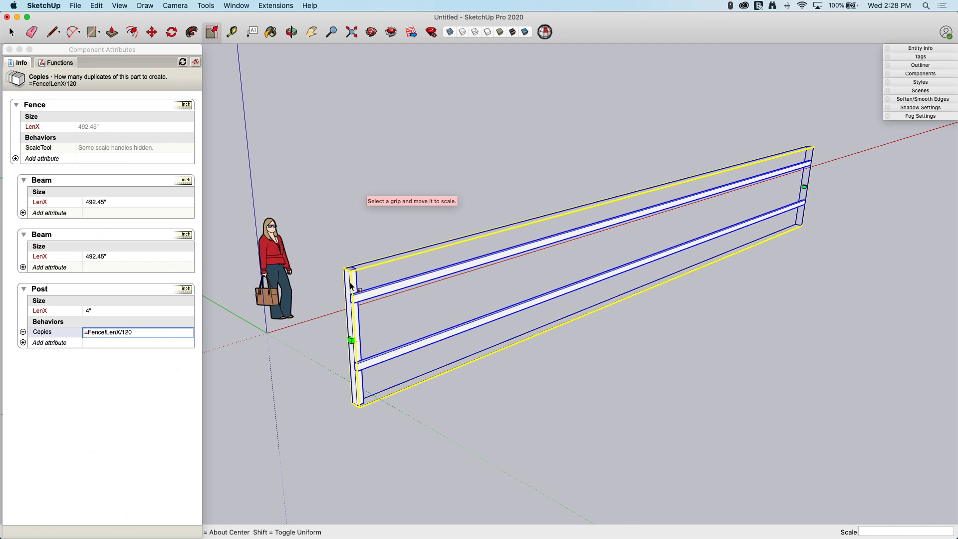
scroll(407, 273, down, 1)
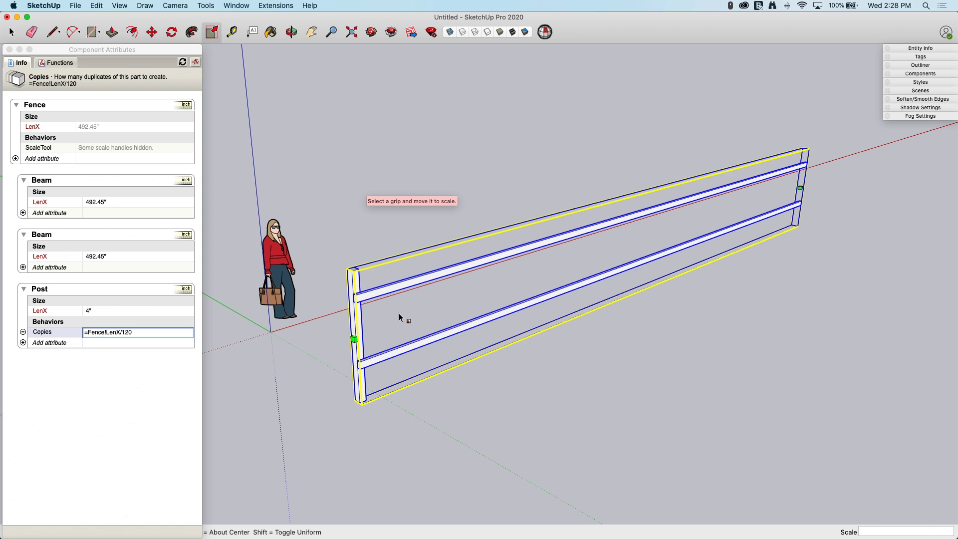
middle_drag(399, 317, 322, 340)
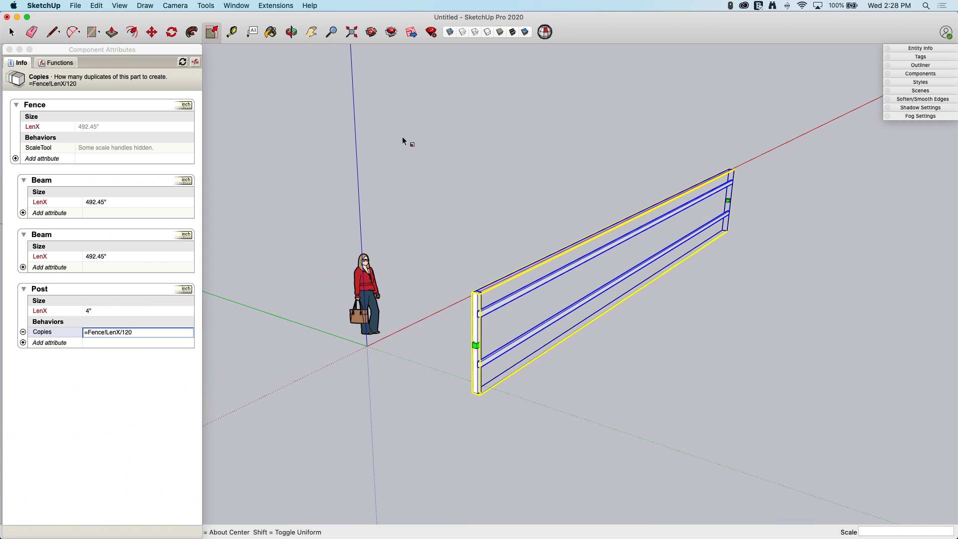
middle_drag(492, 294, 481, 294)
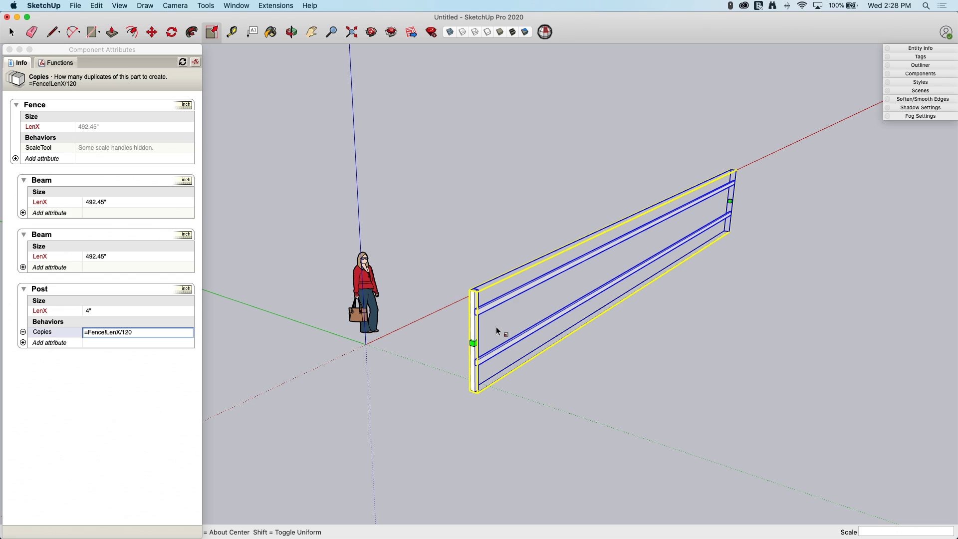
middle_drag(497, 328, 485, 318)
middle_drag(520, 205, 430, 413)
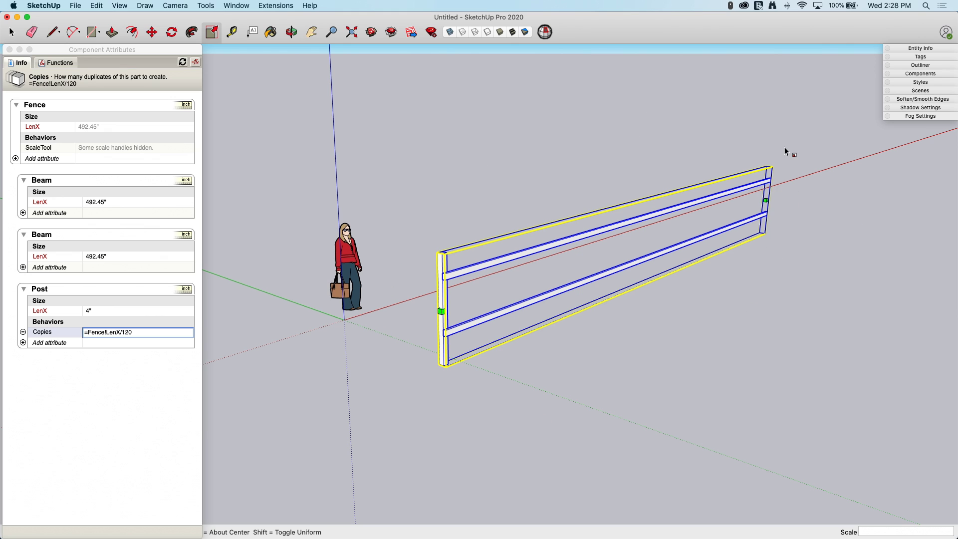
middle_drag(787, 154, 467, 170)
click(130, 428)
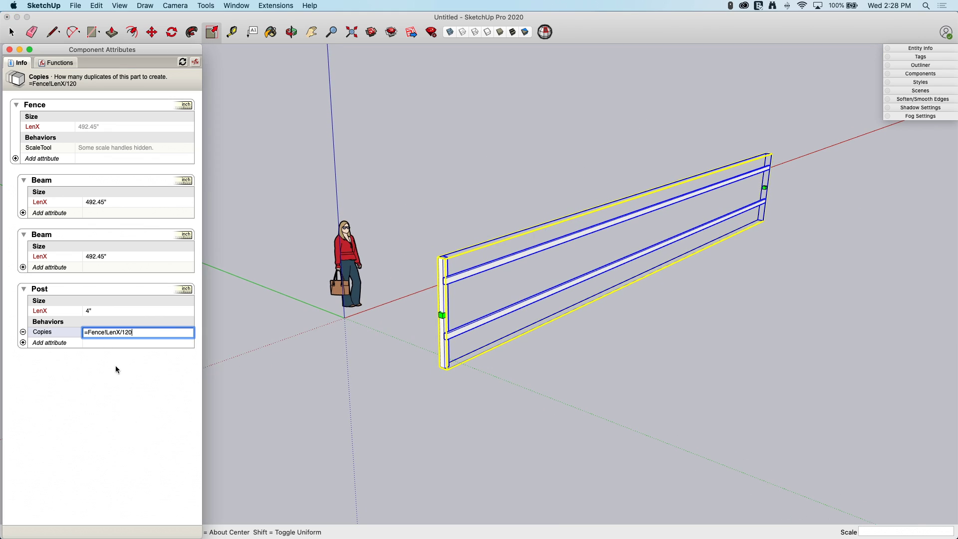
key(Return)
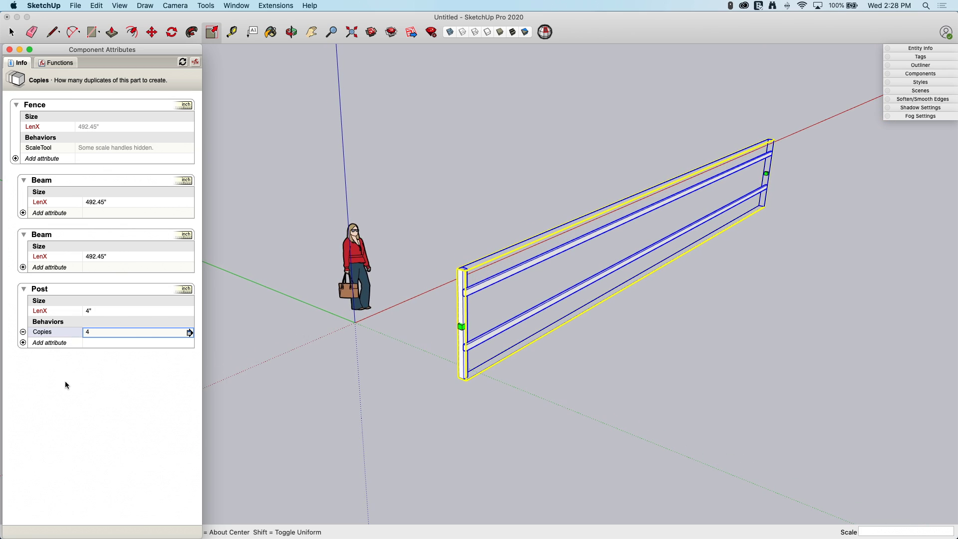
- Review the Post's Copies value and its underlying formula without changing it
click(23, 343)
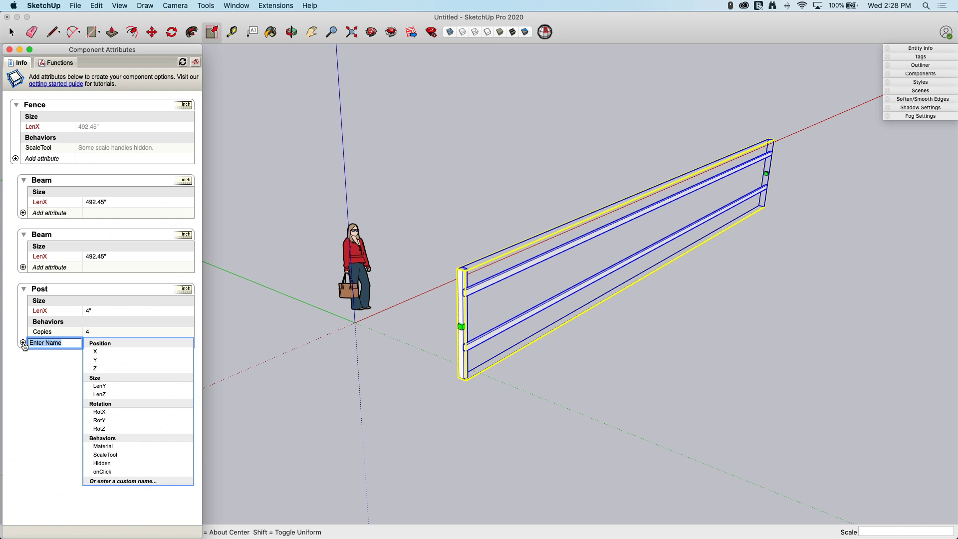
click(53, 381)
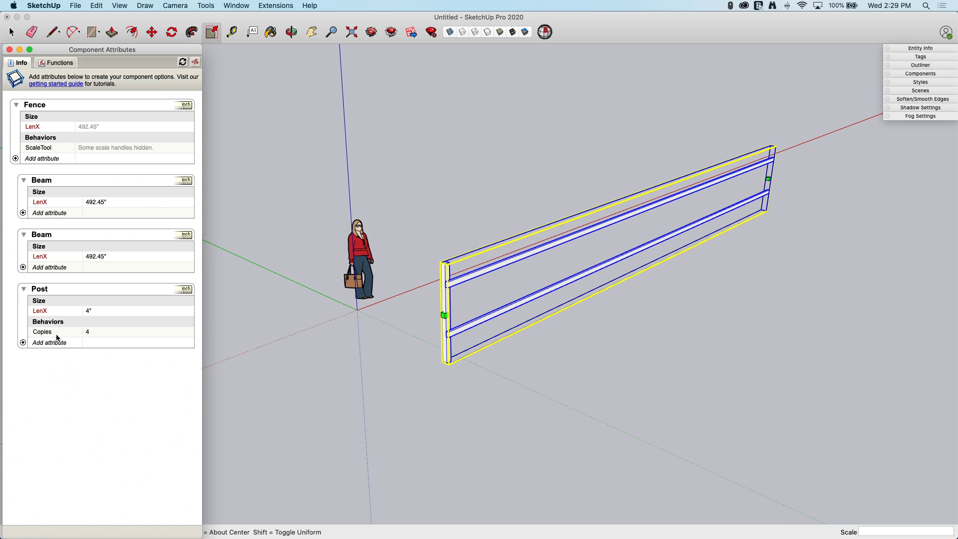
click(89, 334)
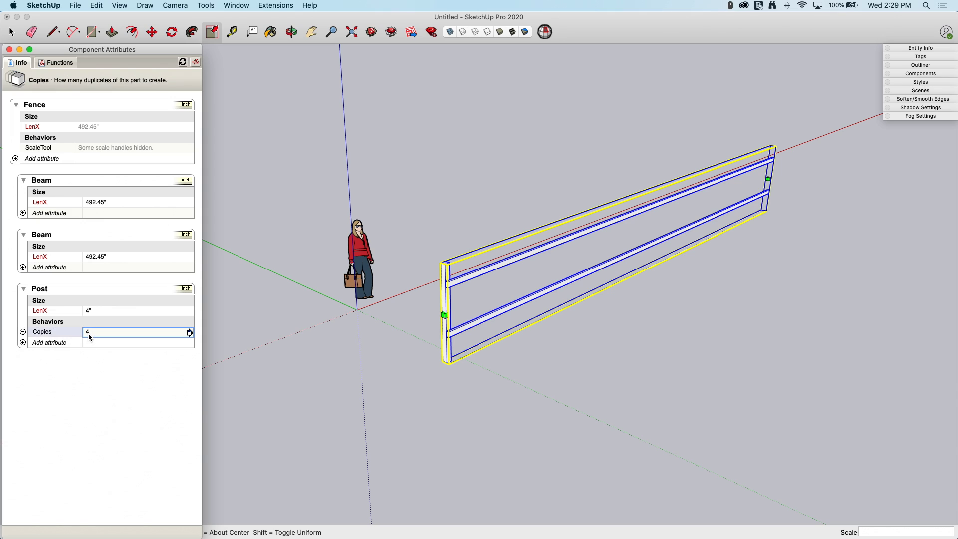
double_click(89, 334)
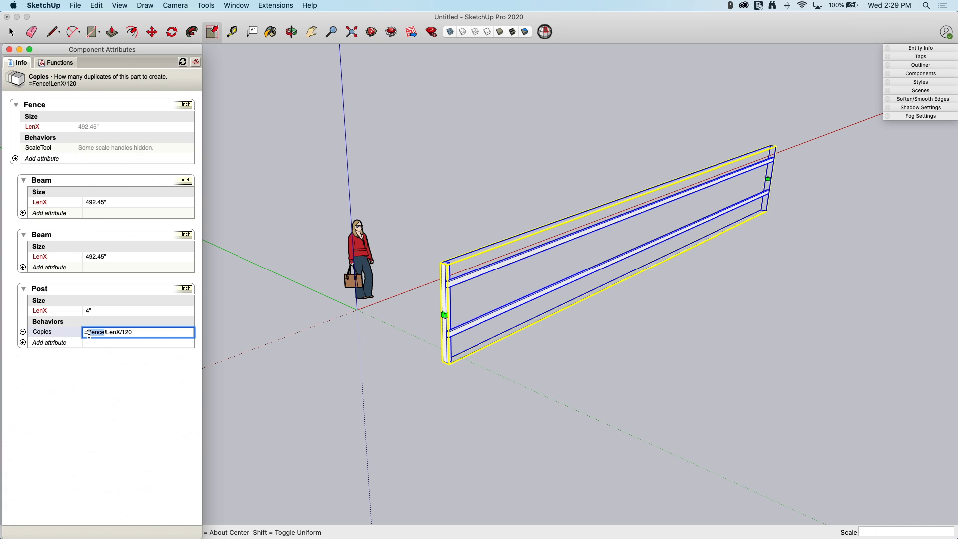
click(140, 332)
click(103, 397)
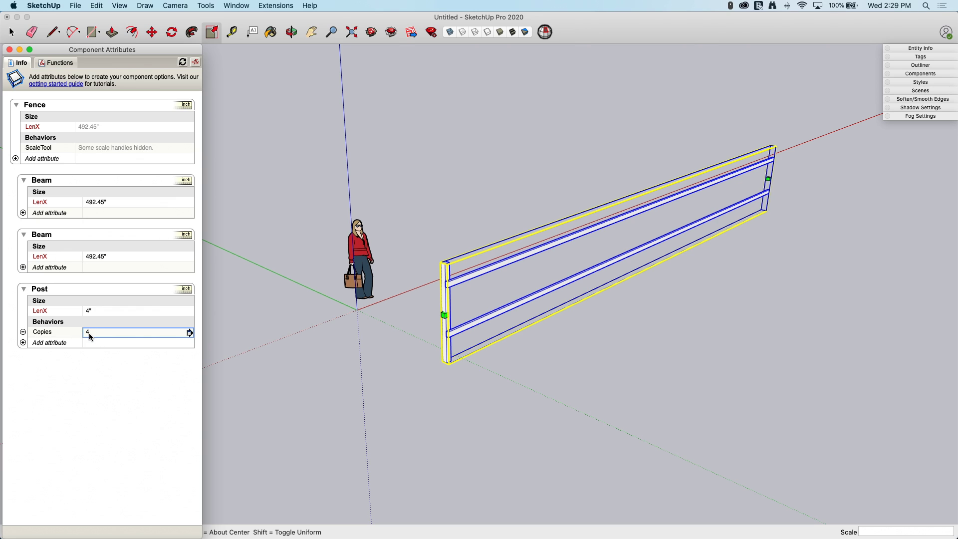
- Add a custom attribute named Count to the Post
click(23, 344)
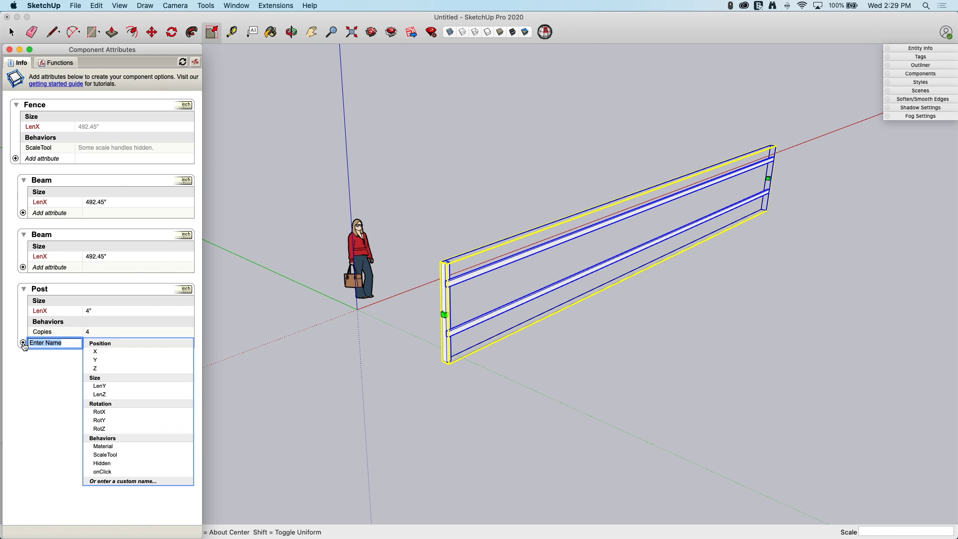
text(Count)
key(Return)
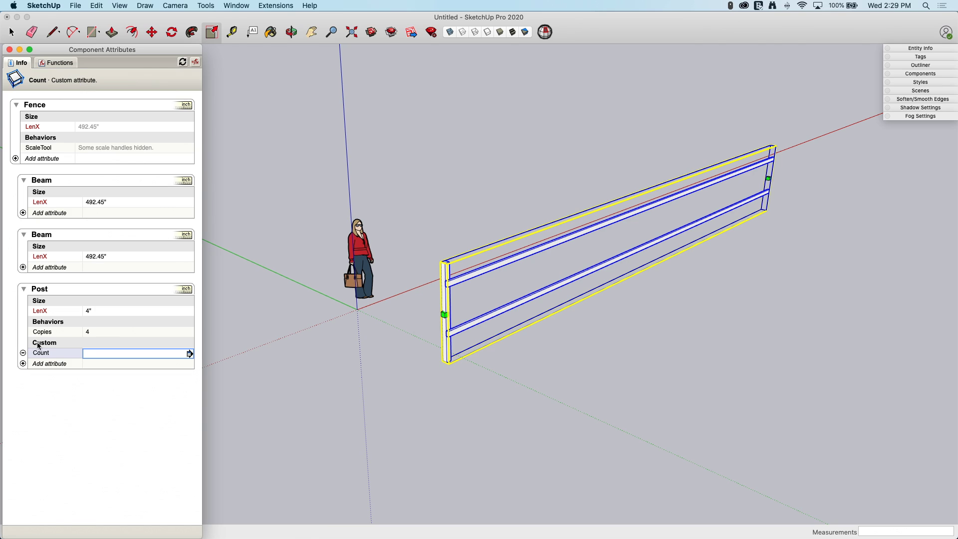
- Set the Post's Count attribute to the formula =Fence!LenX/120
click(90, 352)
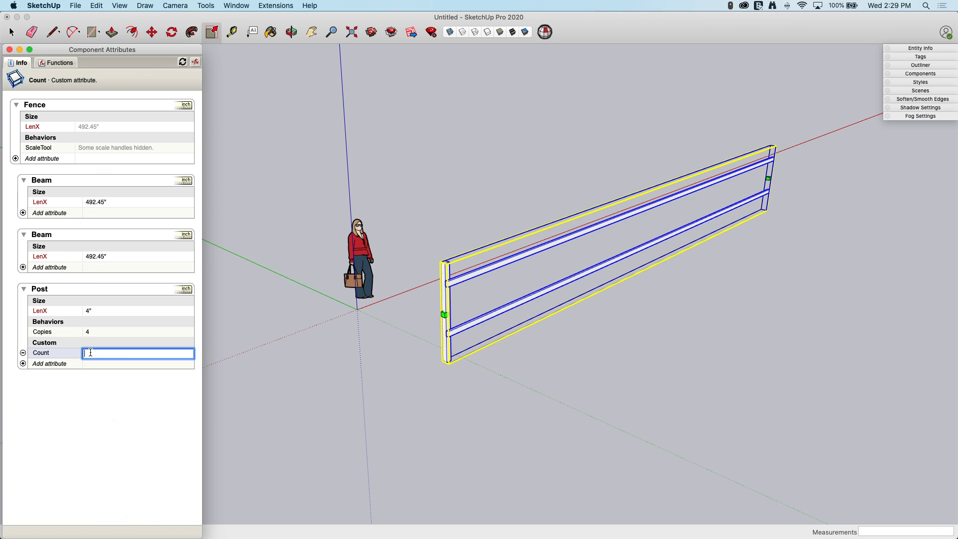
text(=)
click(89, 128)
text(/120)
key(Return)
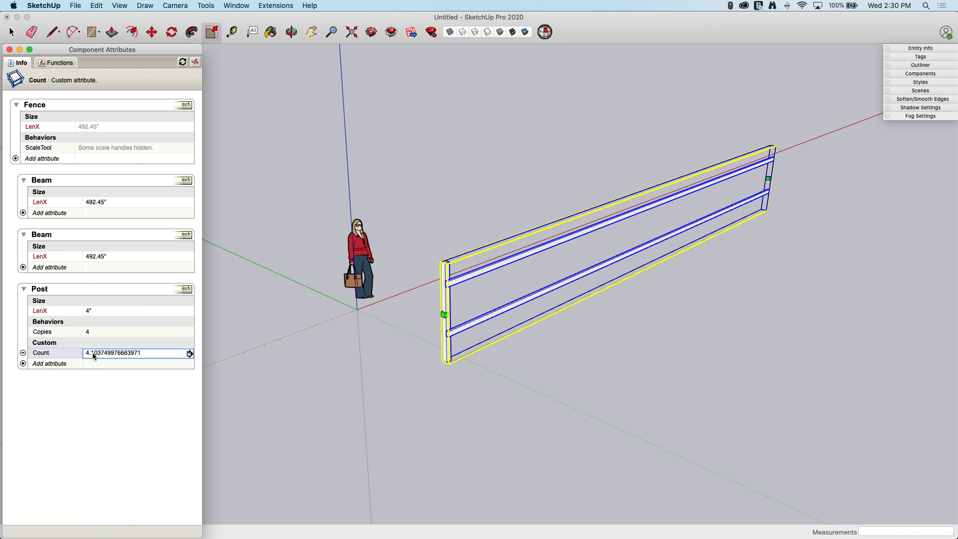
- Wrap the Post's Count formula in an integer function so it reads =INT(Fence!LenX/120)
click(153, 355)
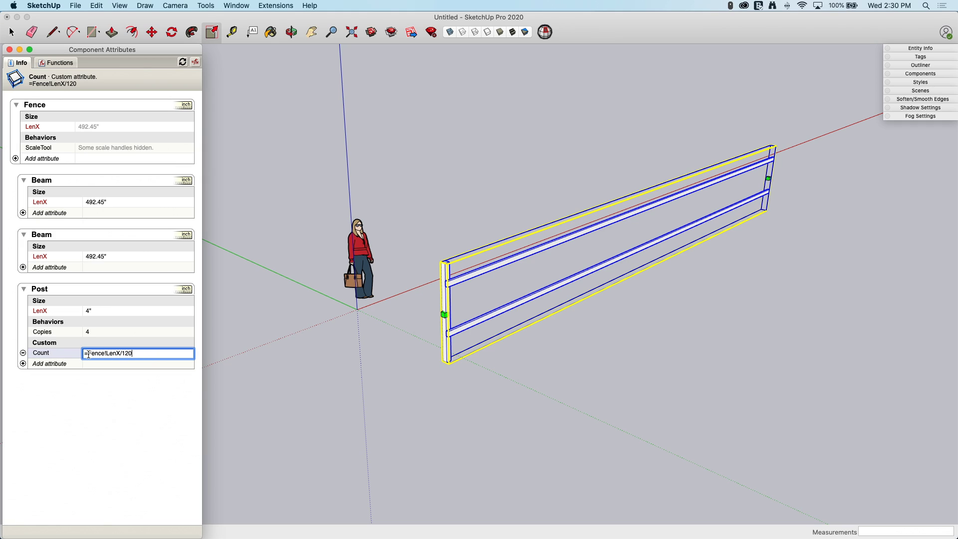
text(INT()
click(163, 352)
text())
key(Return)
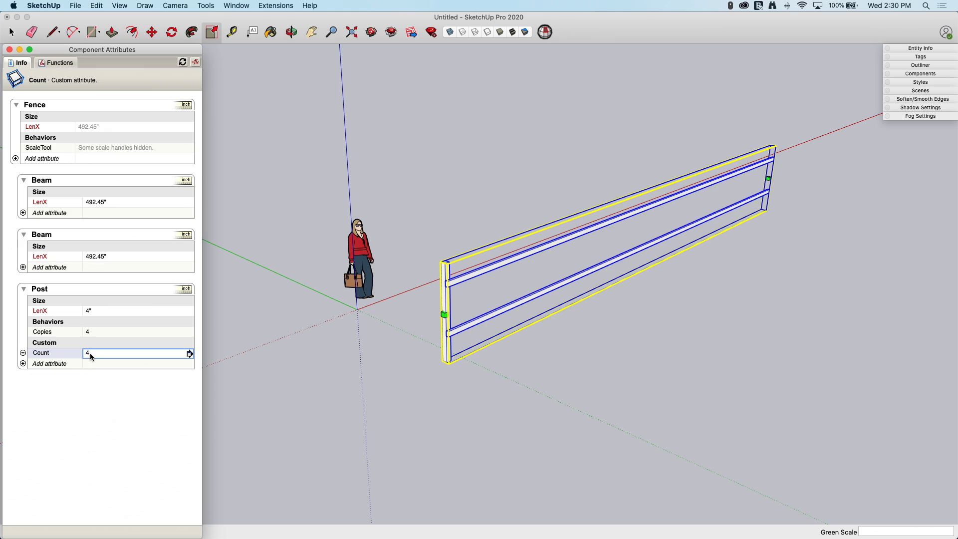
- Add a custom attribute named Spacing to the Post
click(23, 365)
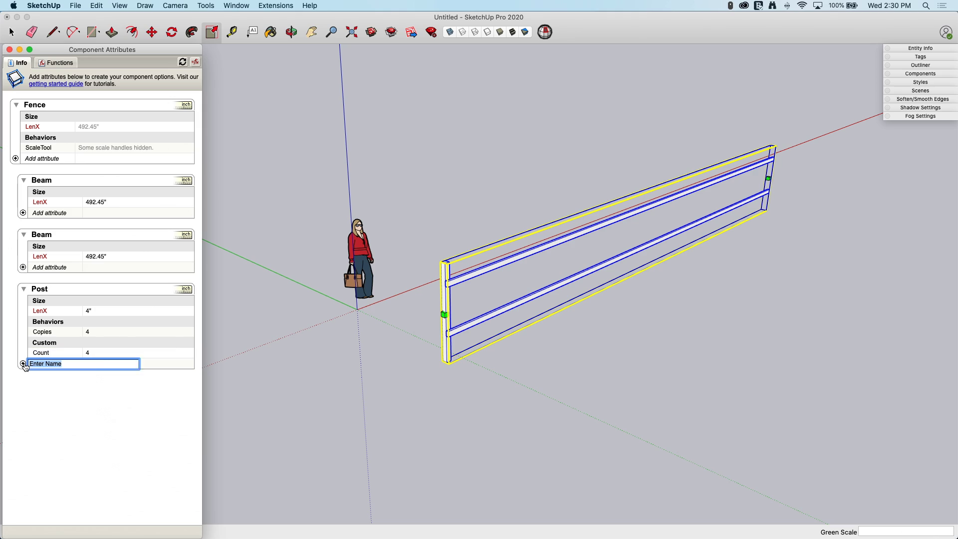
text(SPa)
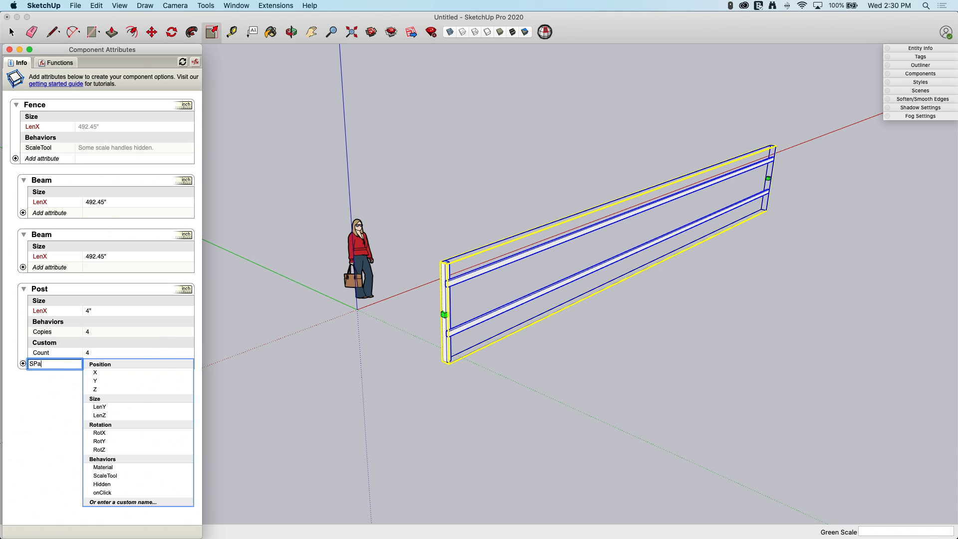
text(cing)
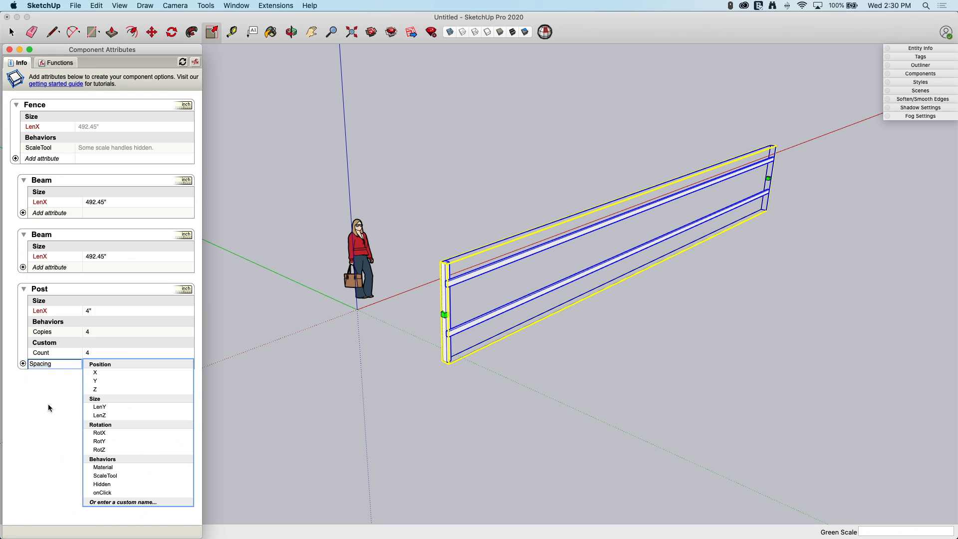
key(Return)
- Set the Post's Spacing attribute to a formula dividing the Fence's LenX by the Post's Count
click(101, 363)
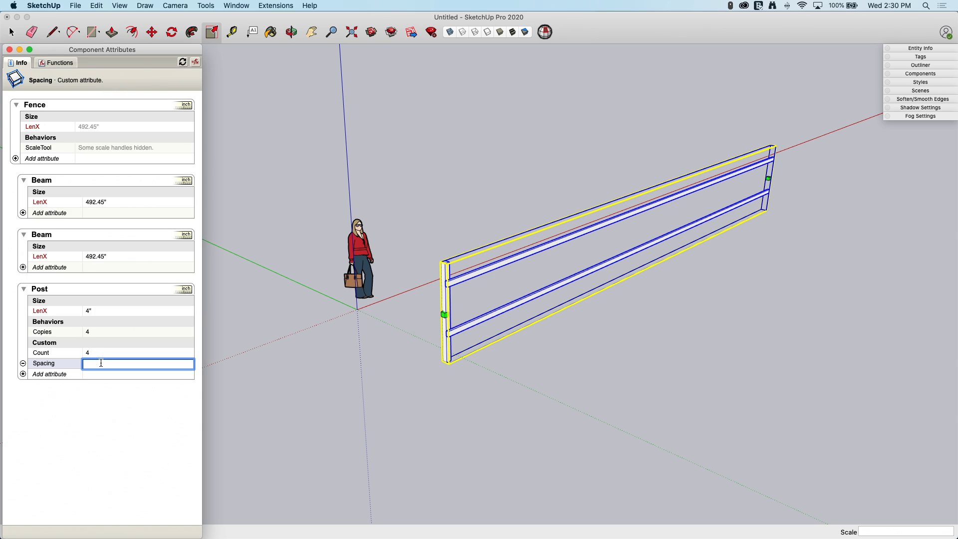
text(=)
click(87, 128)
text(/)
click(98, 354)
key(Return)
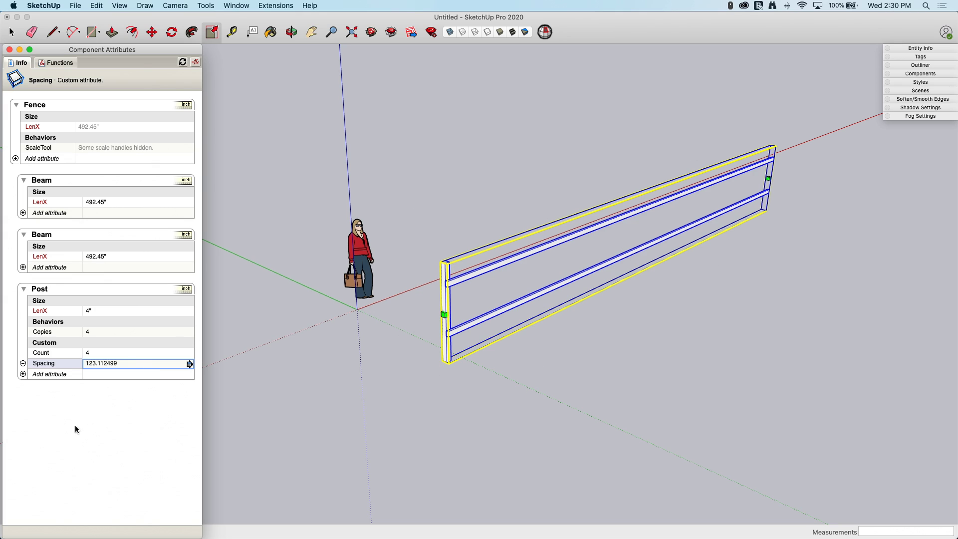
- Extend the Post's Count formula to =INT(Fence!LenX/120)+1
click(114, 354)
click(114, 358)
click(152, 354)
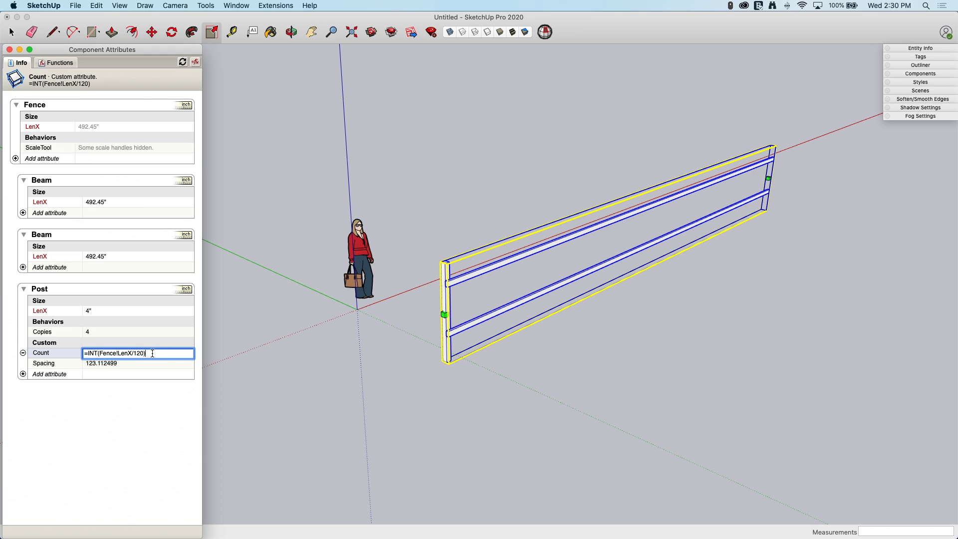
text(+1)
key(Return)
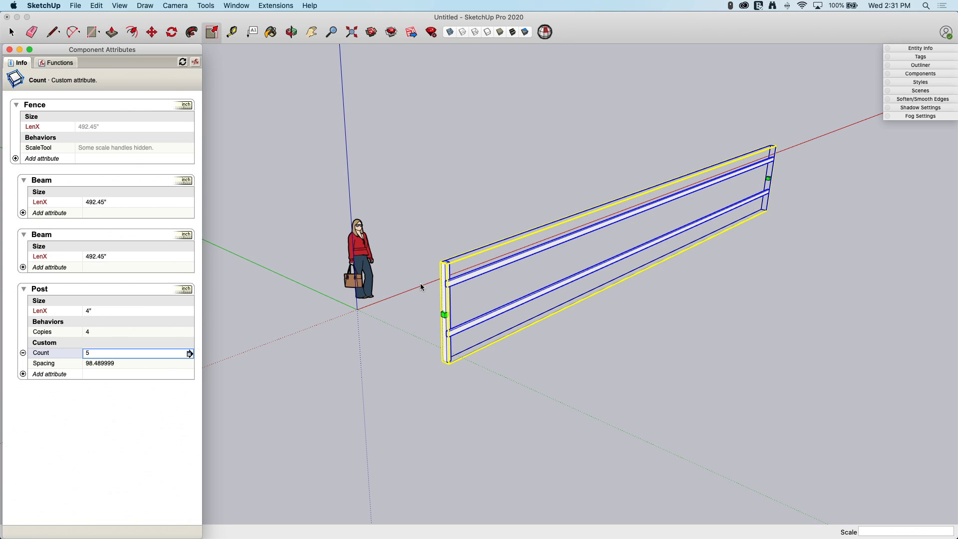
- Add the X position attribute to the Post and set it to the formula =Copy*Spacing
click(23, 375)
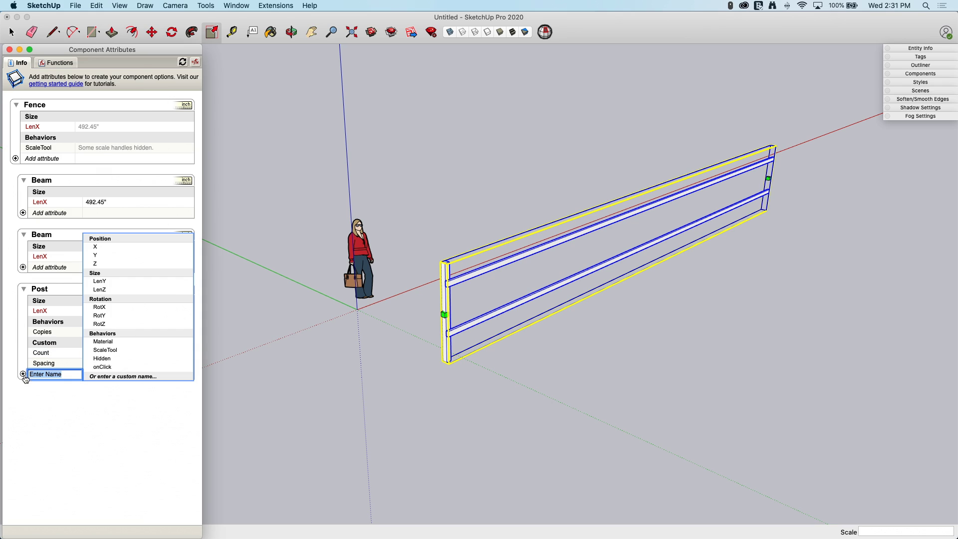
click(103, 247)
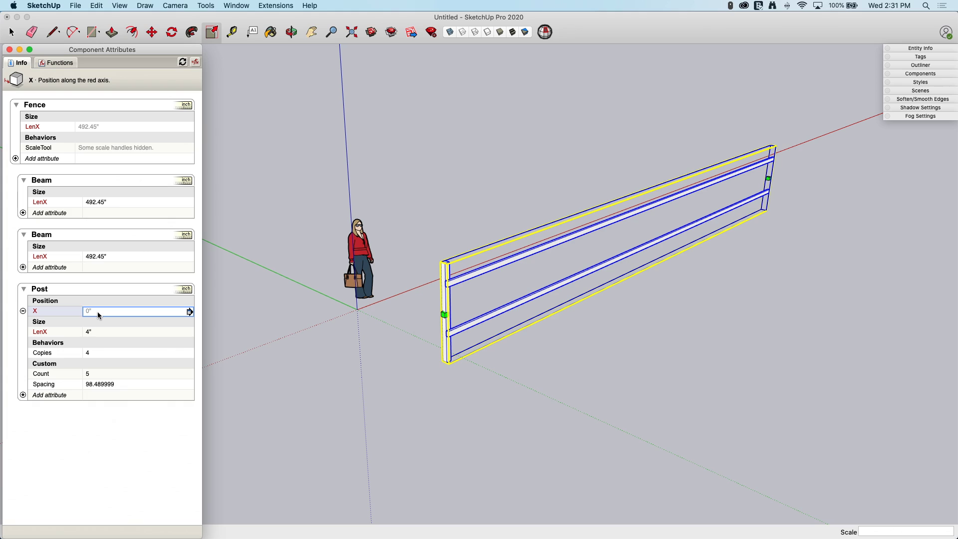
click(99, 312)
double_click(99, 312)
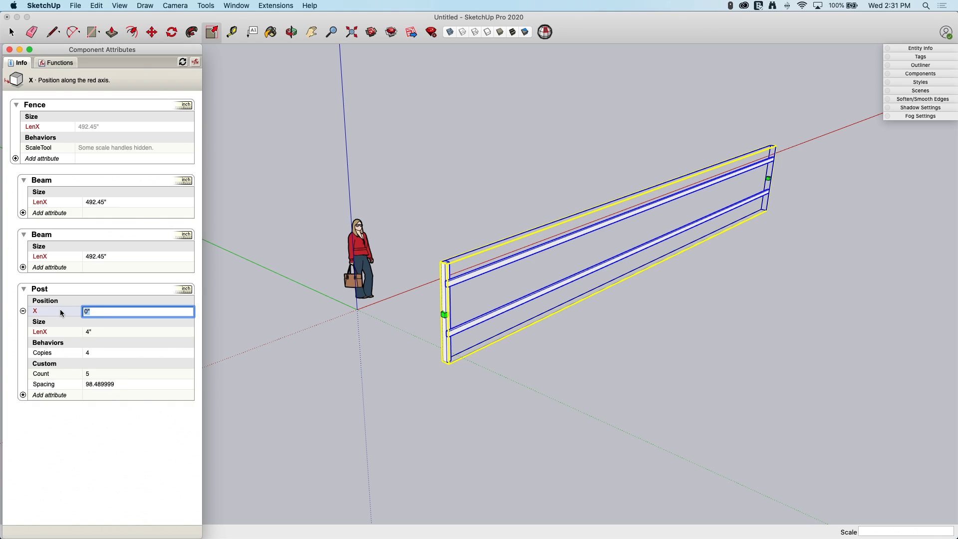
text(Copy)
click(92, 384)
click(102, 311)
text(=Copy*Spacing)
key(Return)
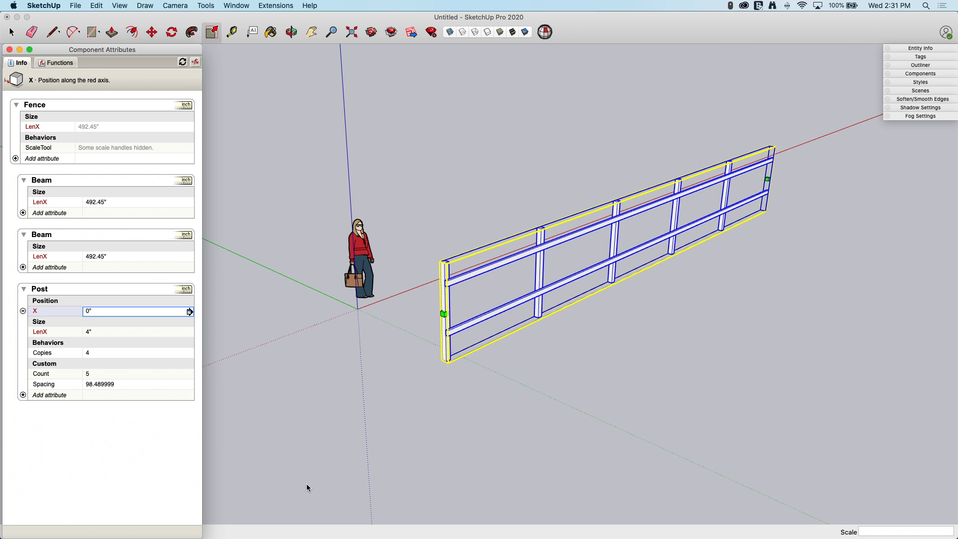
- Examine how the post copies are distributed along the fence, including at both of its ends
middle_drag(307, 484, 326, 210)
scroll(326, 209, up, 6)
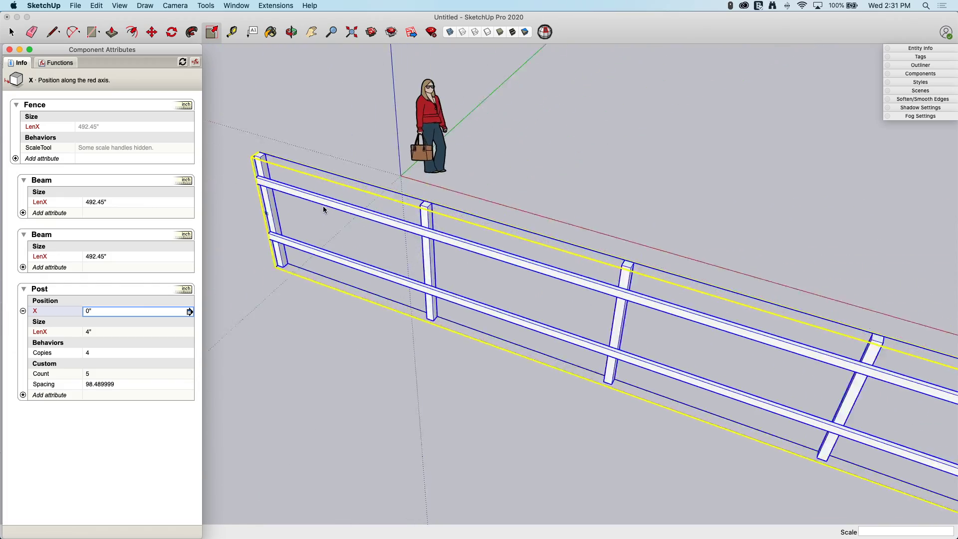
scroll(280, 270, down, 4)
middle_drag(281, 269, 466, 229)
scroll(372, 200, down, 4)
middle_drag(372, 199, 648, 266)
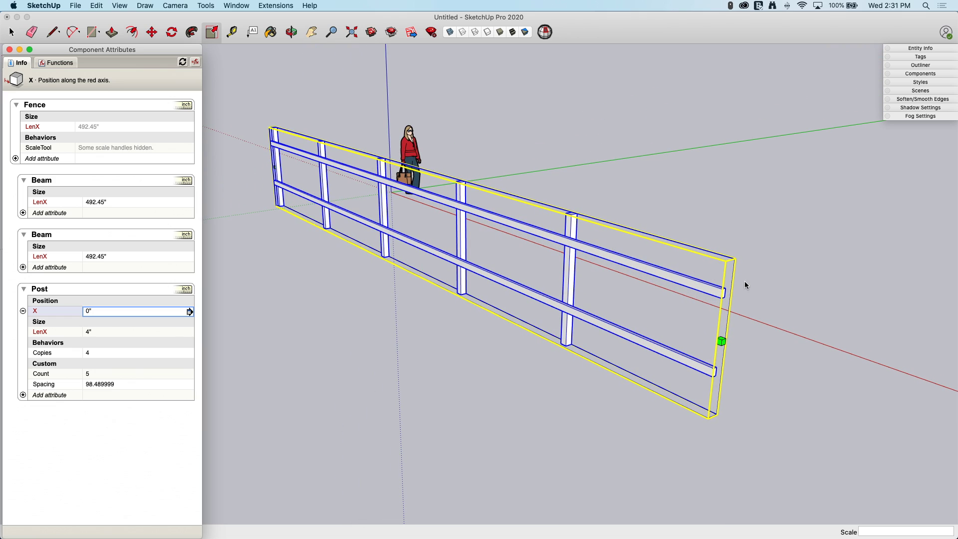
middle_drag(226, 301, 300, 245)
middle_drag(372, 223, 663, 355)
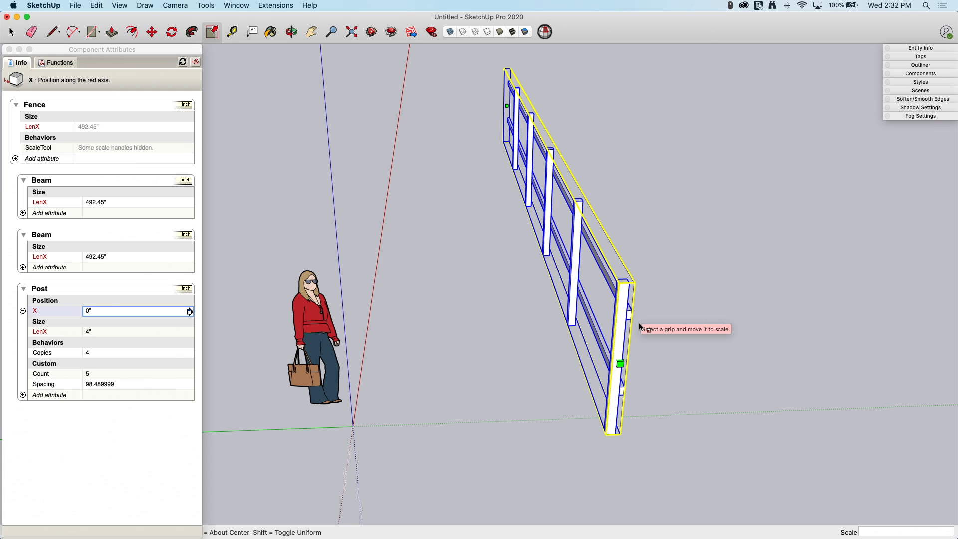
- Copy the fence 492.45" along its length so the duplicate starts where the original's beams end
key(space)
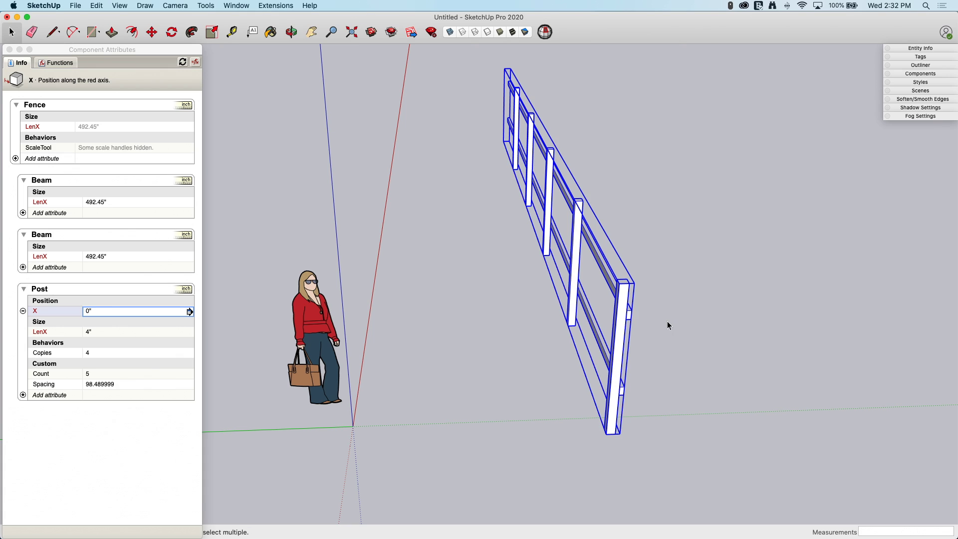
click(659, 321)
click(630, 319)
key(m)
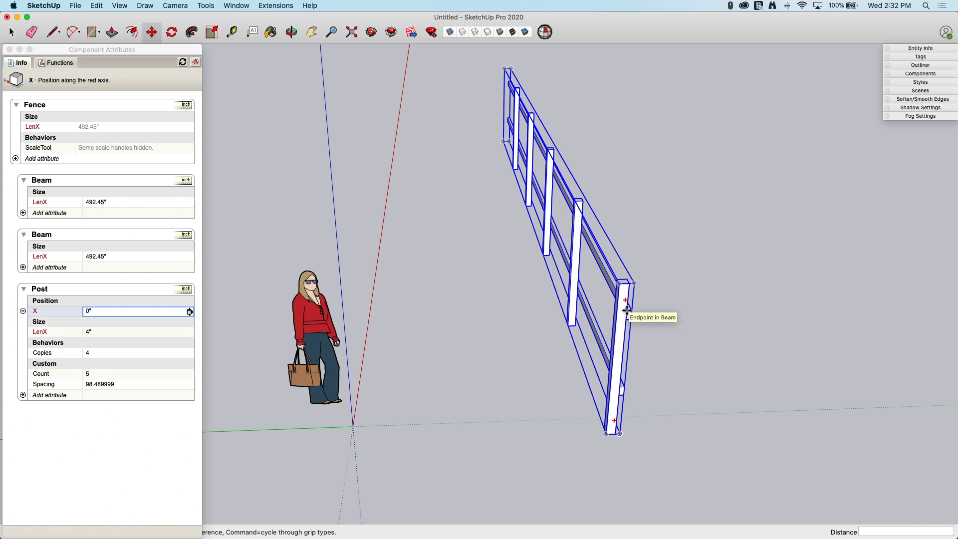
click(627, 310)
middle_drag(625, 309, 695, 140)
key(alt)
scroll(714, 196, up, 4)
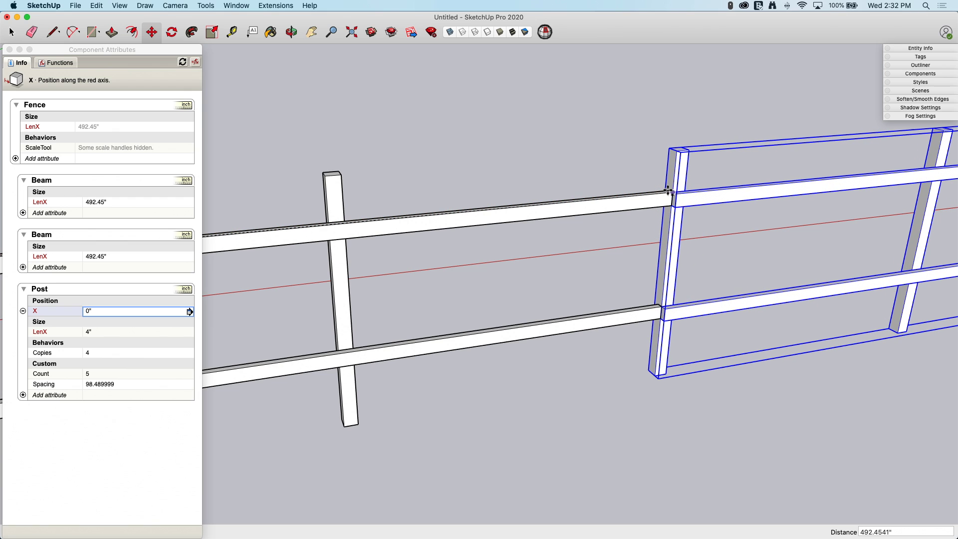
click(667, 190)
- Rotate the copied fence about the post where the two fences meet so it forms a perpendicular corner
middle_drag(667, 186, 693, 244)
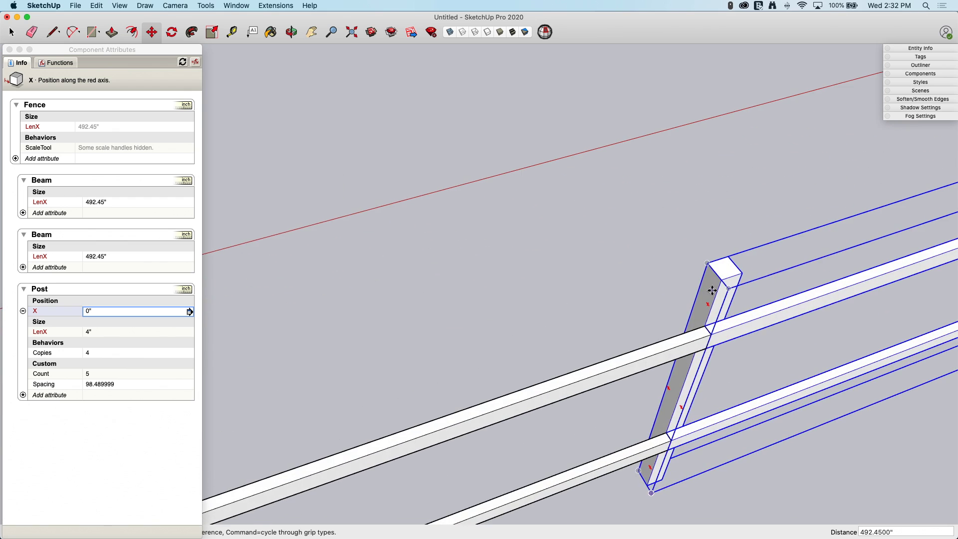
key(q)
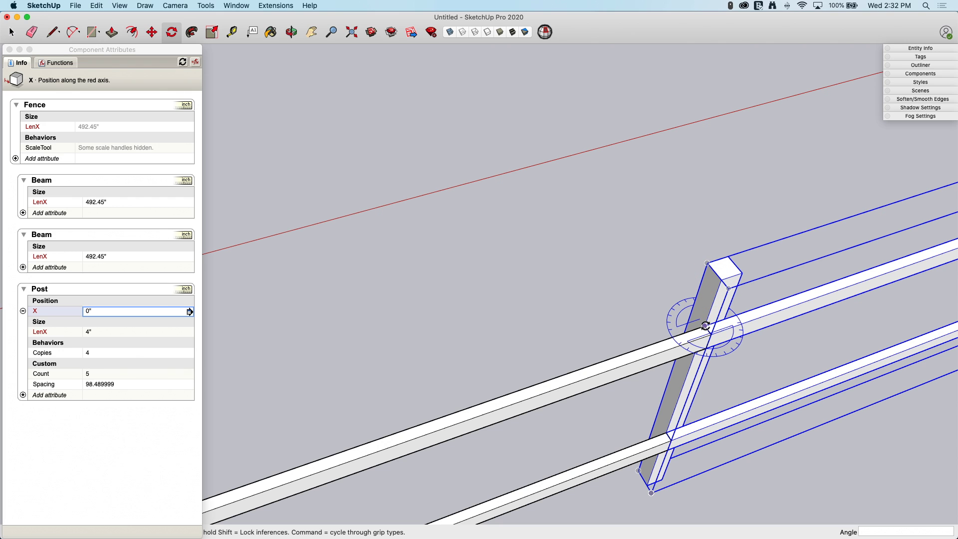
click(705, 326)
click(692, 306)
click(681, 329)
middle_drag(749, 335, 21, 413)
key(space)
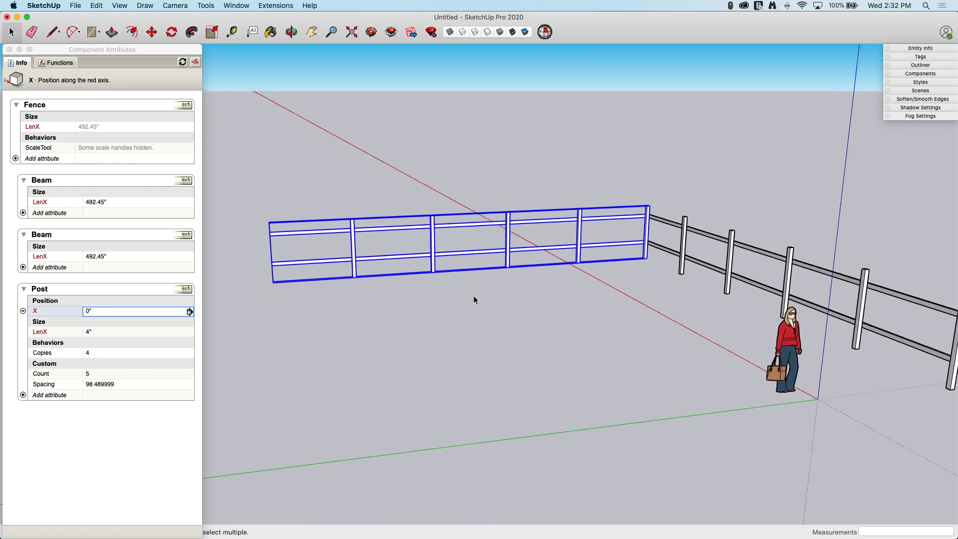
click(691, 302)
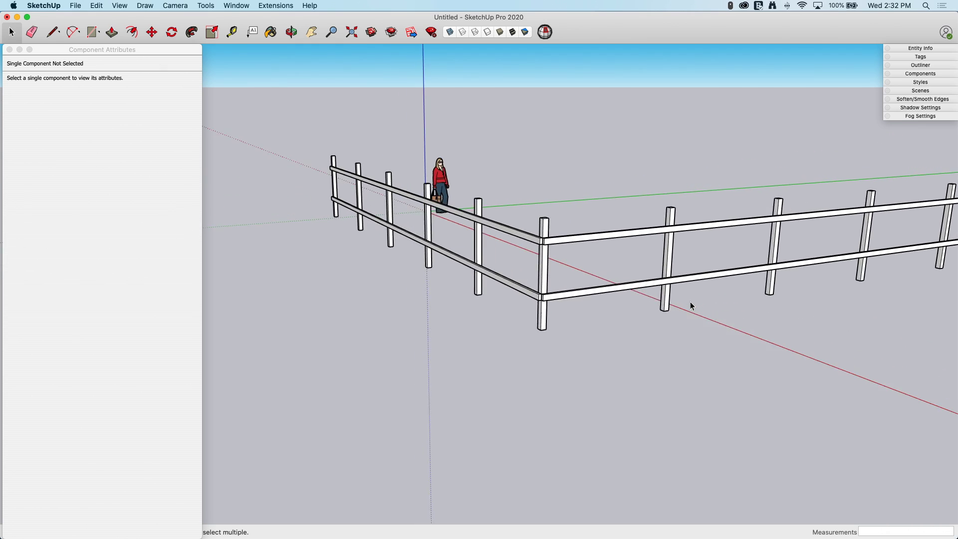
- Scale the copied fence lengthwise from its free end to a length of about 984.5"
middle_drag(684, 280, 573, 255)
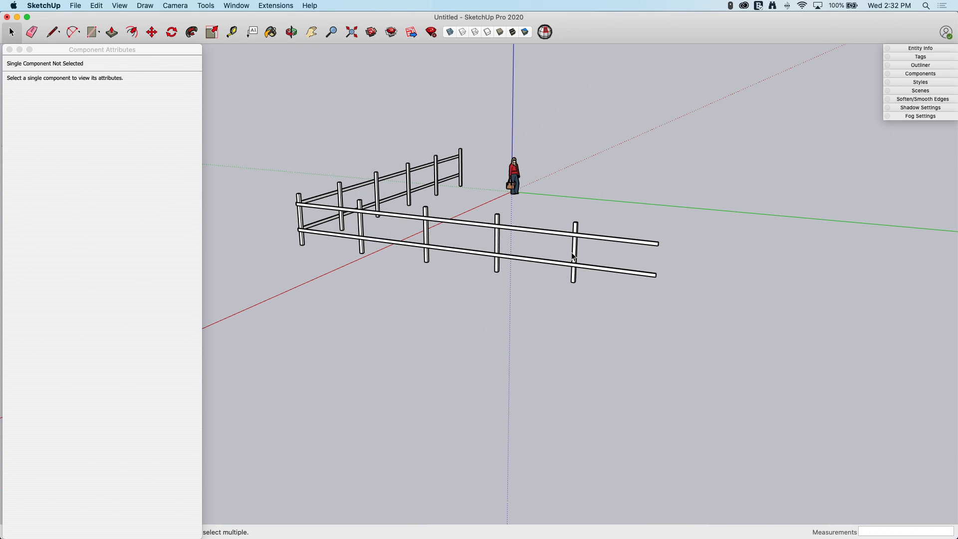
click(575, 256)
key(s)
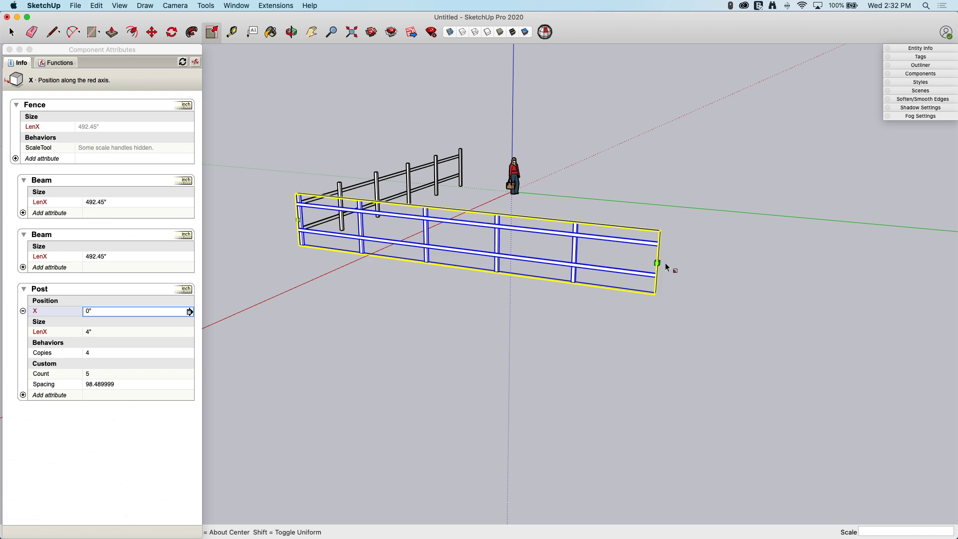
drag(658, 263, 909, 293)
middle_drag(483, 276, 783, 276)
drag(803, 253, 931, 277)
- Compare the Post's Copies, Count and Spacing values between the original fence and the lengthened copy
middle_drag(704, 272, 431, 181)
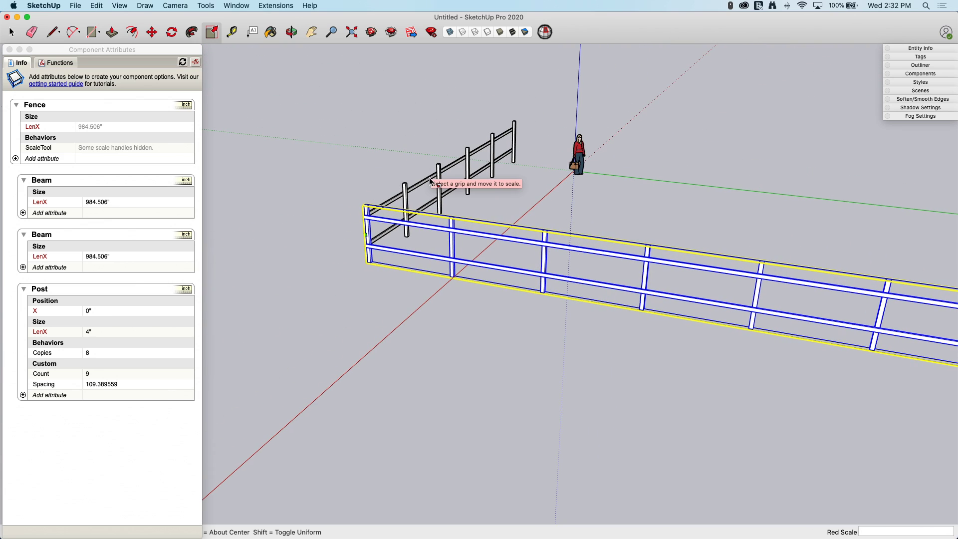
key(space)
click(422, 188)
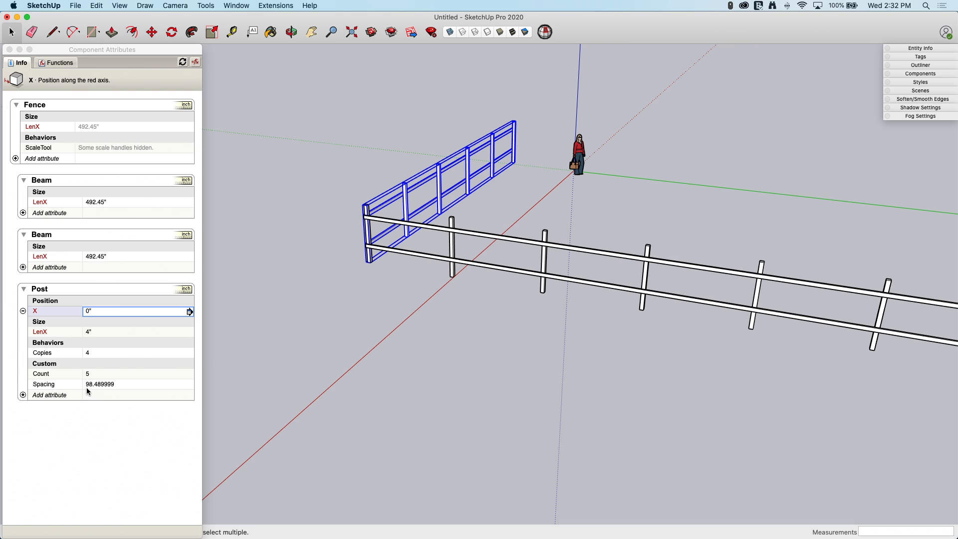
click(455, 260)
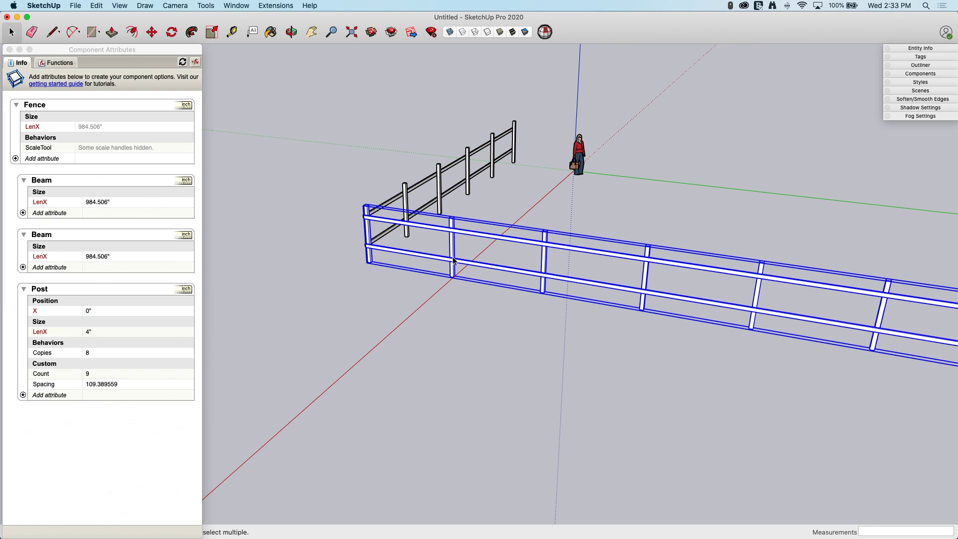
middle_drag(92, 388, 691, 393)
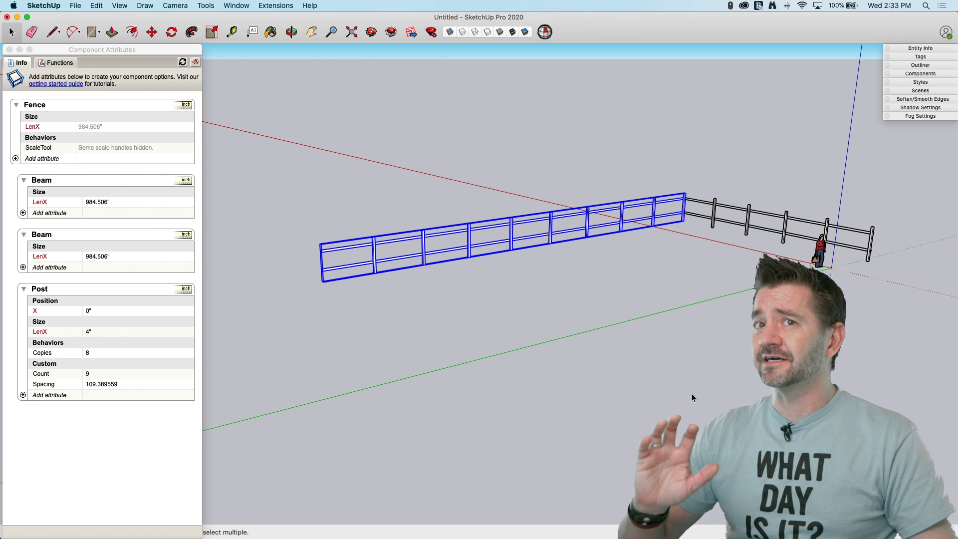
middle_drag(691, 393, 692, 393)
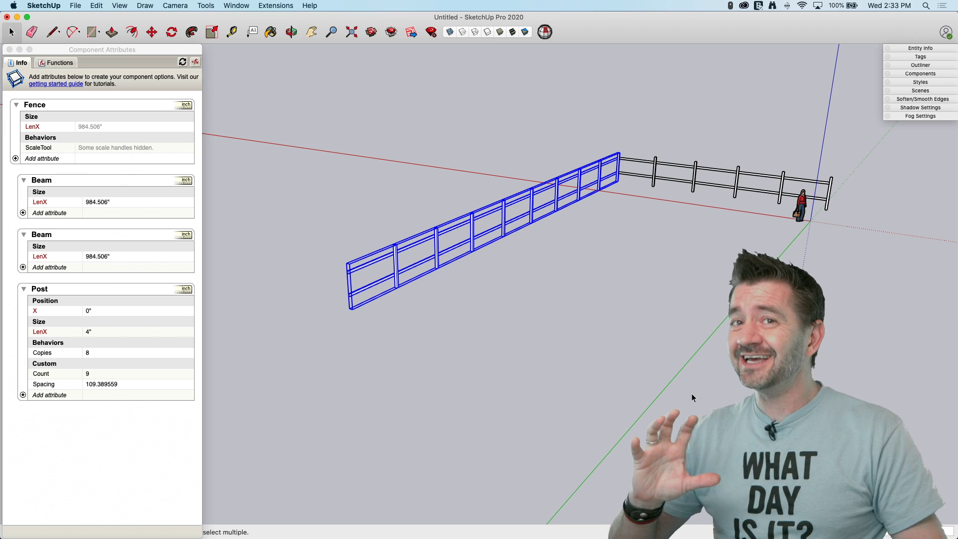